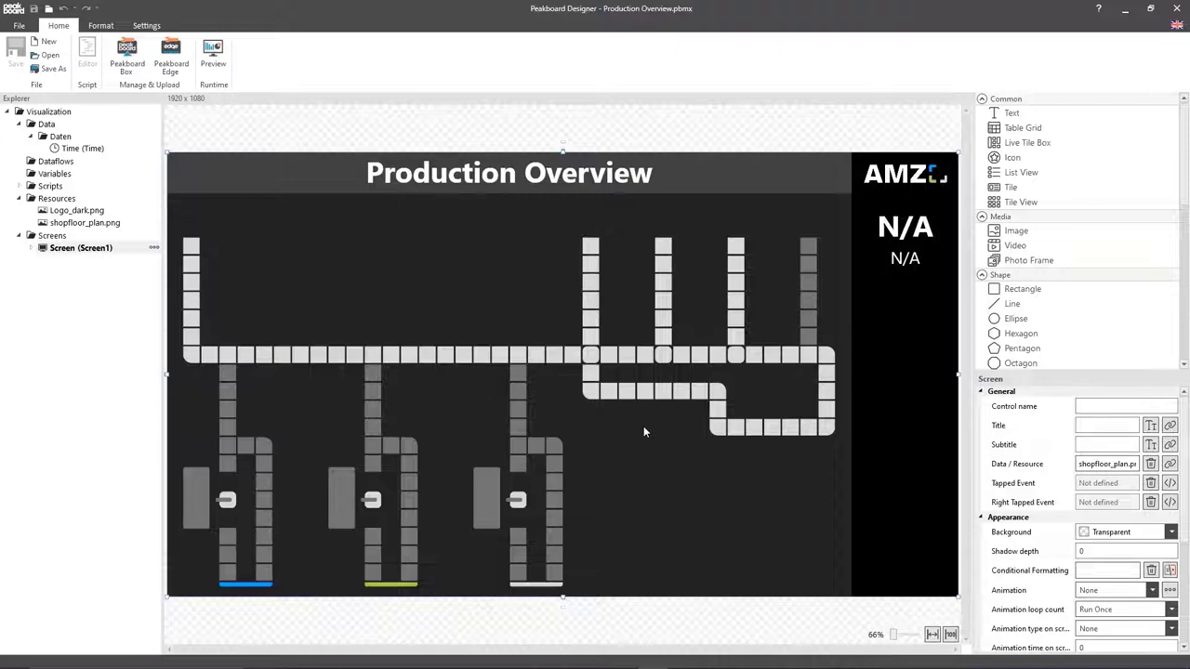
Step: Add the discovered Peakboard Edge EdgeProto1 to the managed edges, entering its password
click(182, 73)
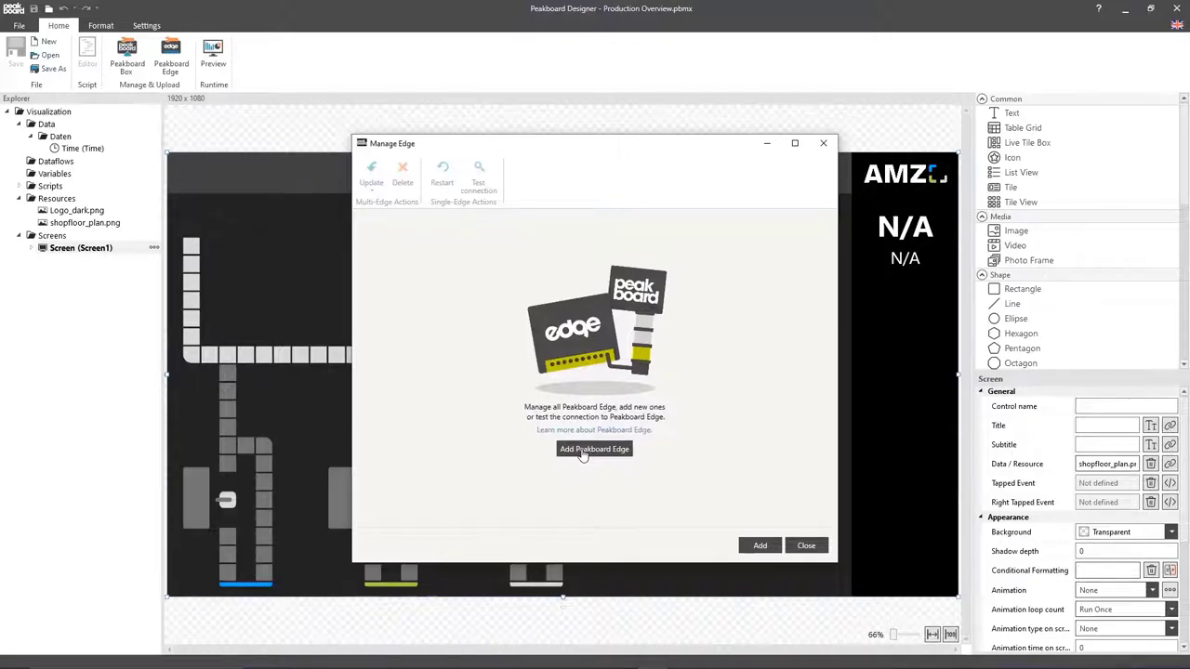
click(583, 450)
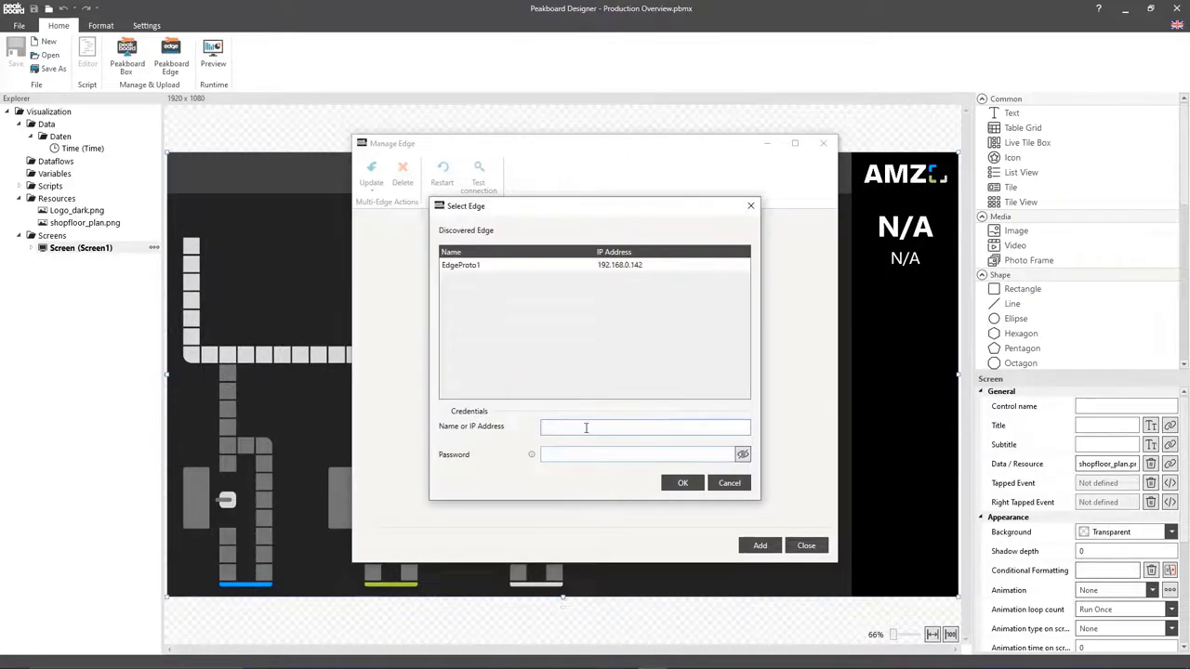
click(551, 266)
text(*****)
key(Return)
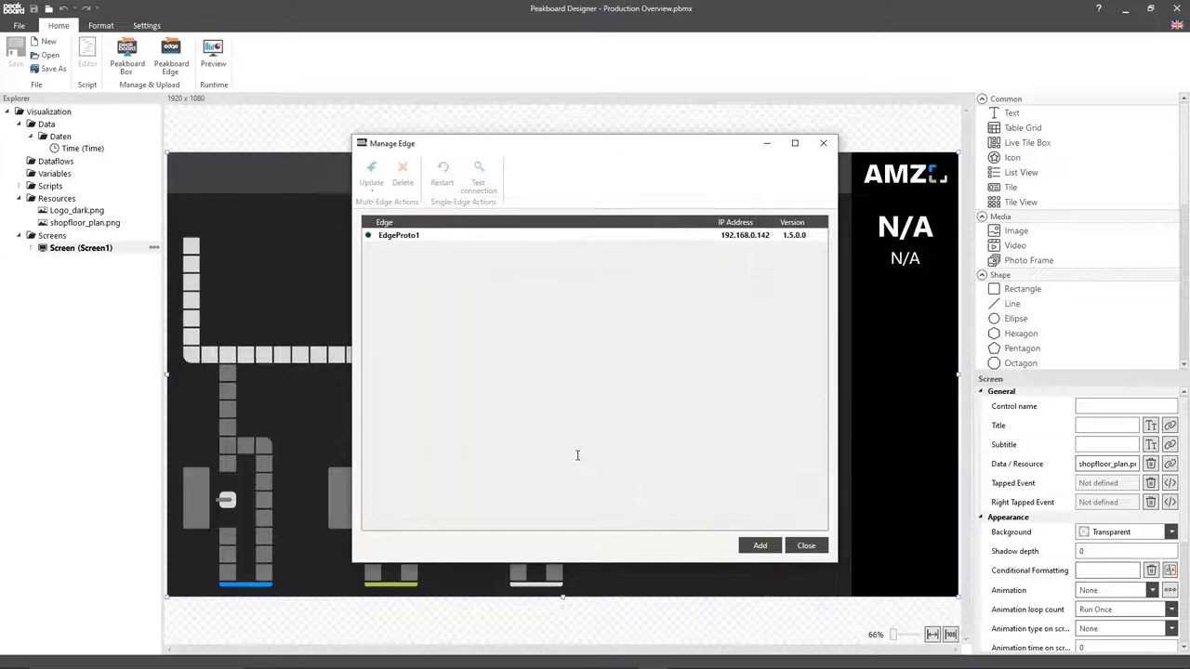
Step: Check EdgeProto1 in the Peakboard Edge connection test, and leave the Edge management
click(688, 243)
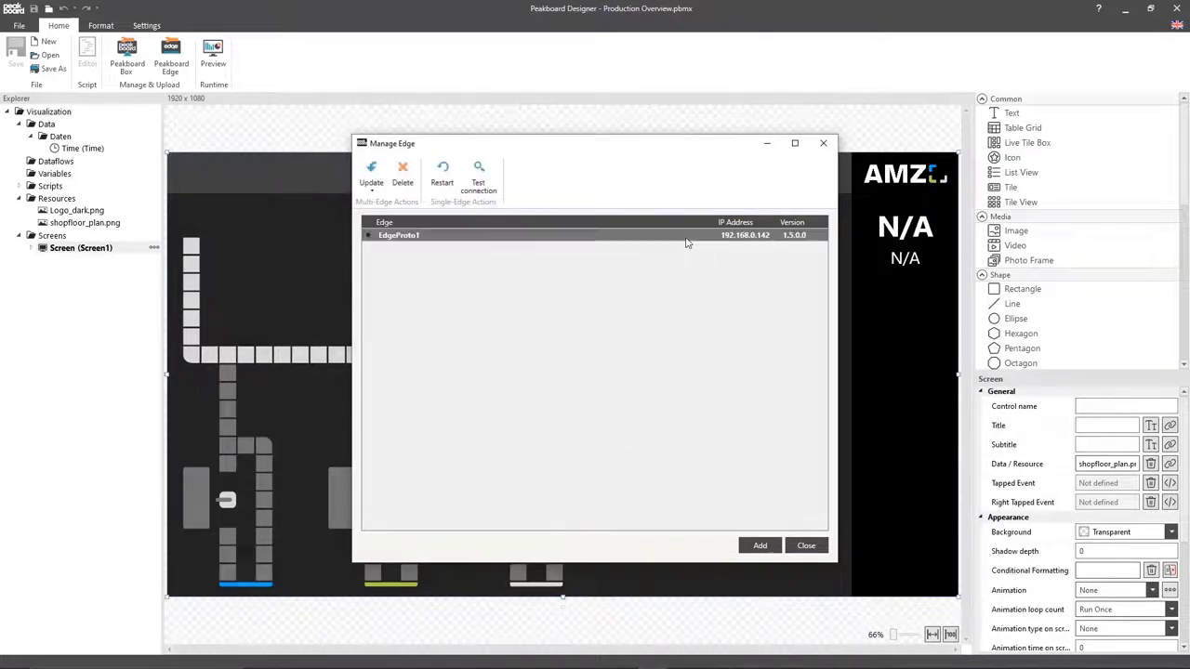
double_click(686, 243)
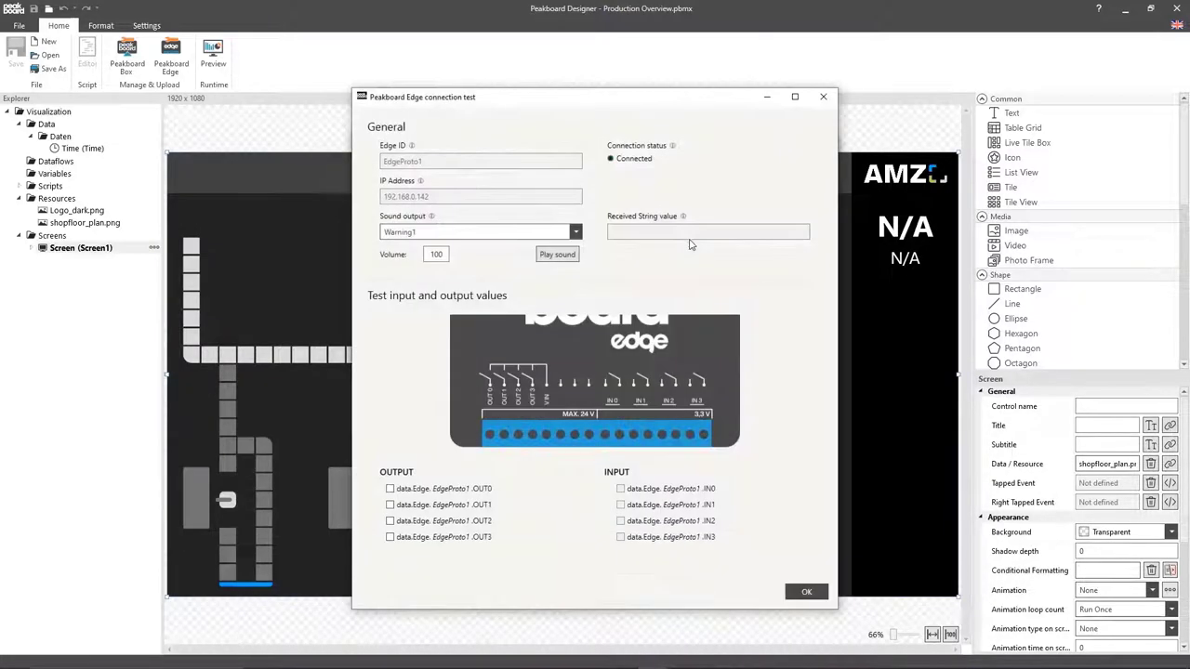
click(807, 593)
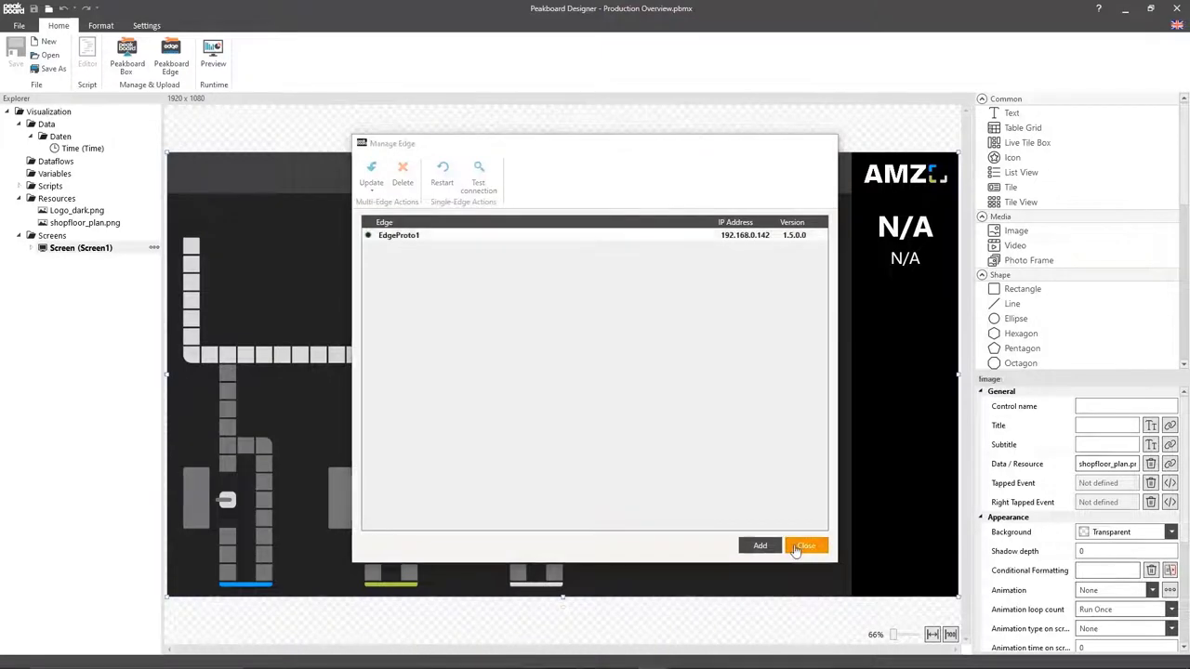
click(805, 545)
Step: Add a Peakboard Edge data source with an edge named Line1IO linked to EdgeProto1, and confirm the edge sources
right_click(58, 127)
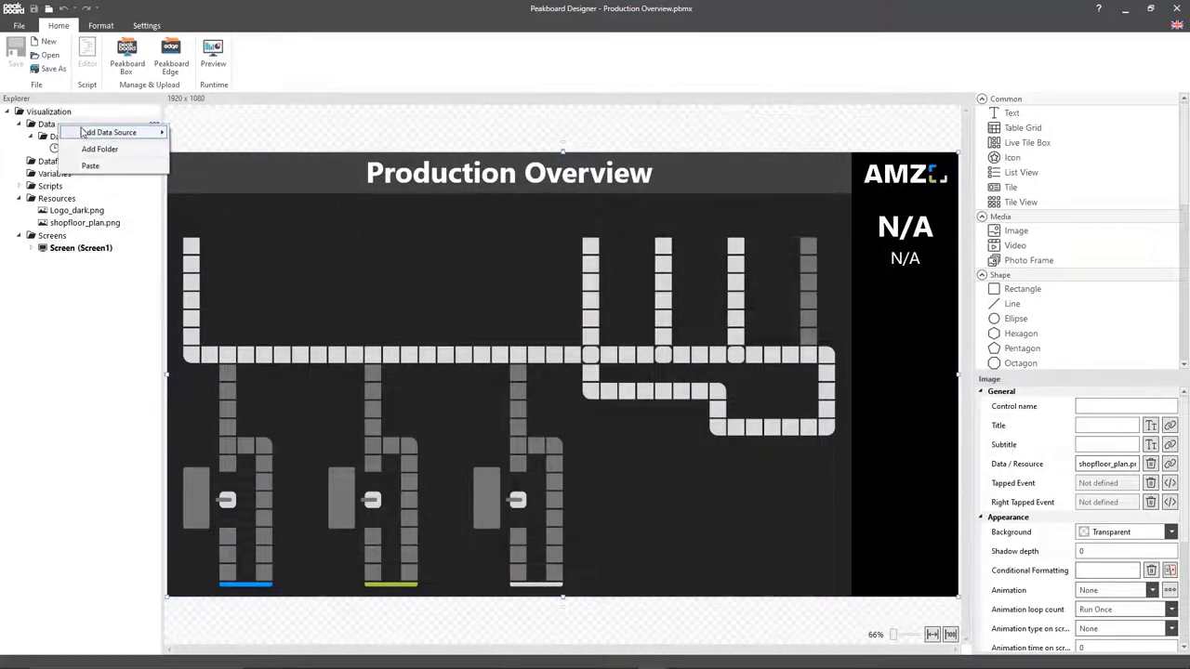
mouse_move(86, 133)
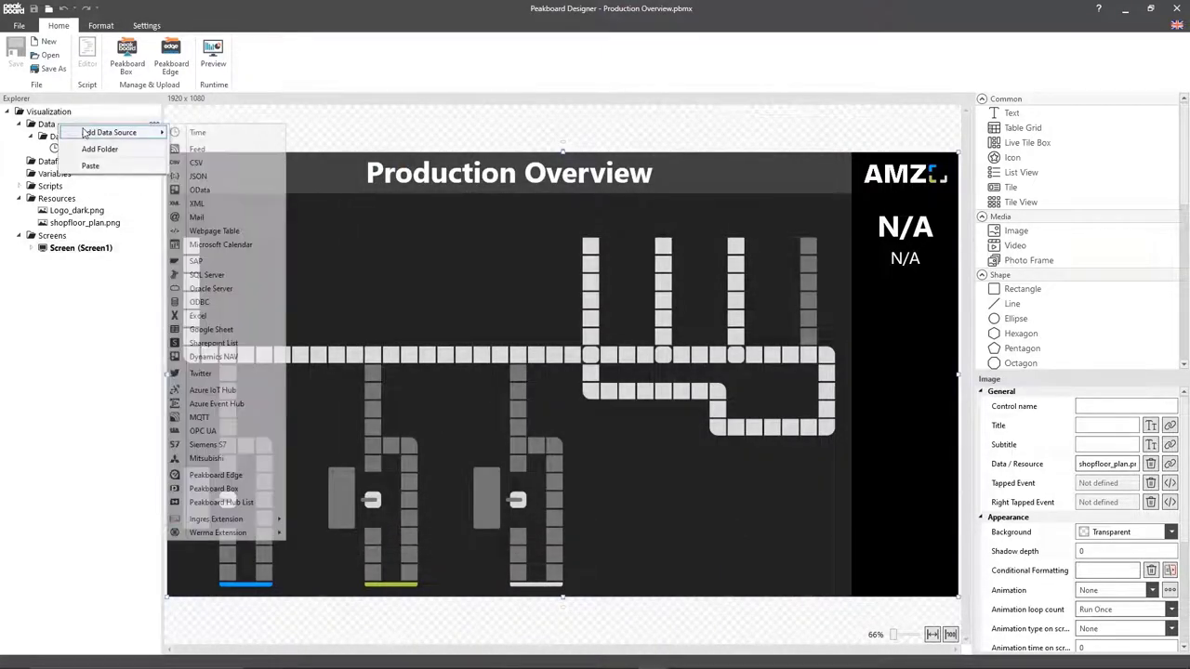
click(234, 476)
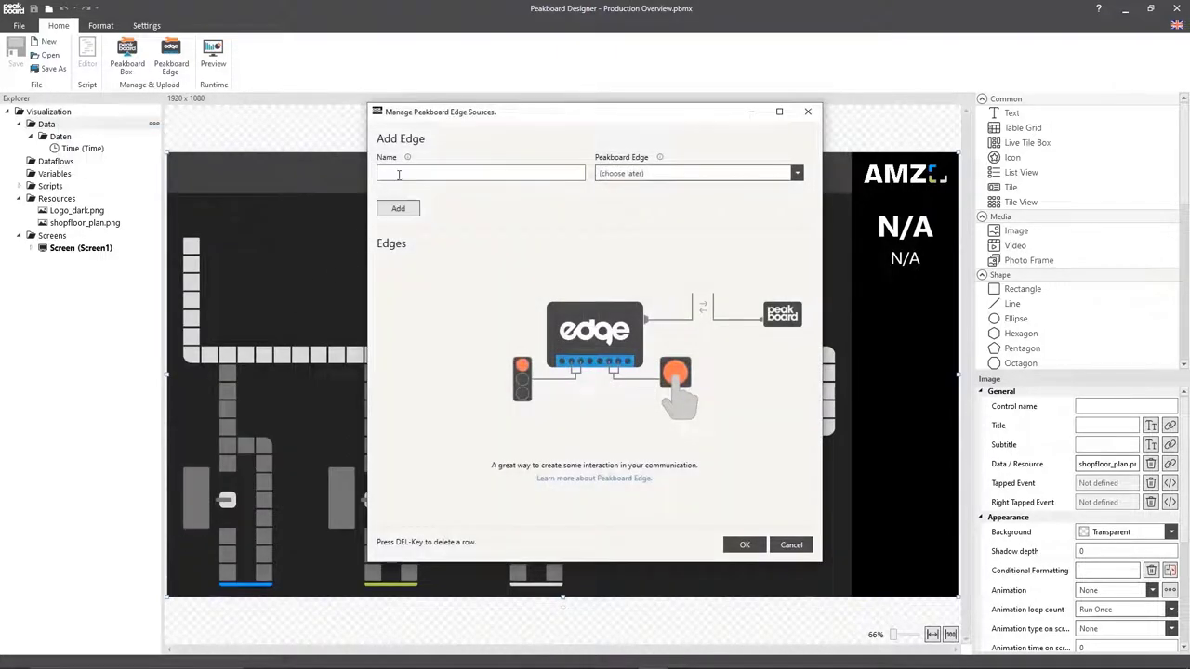
text(Line1IO)
click(669, 173)
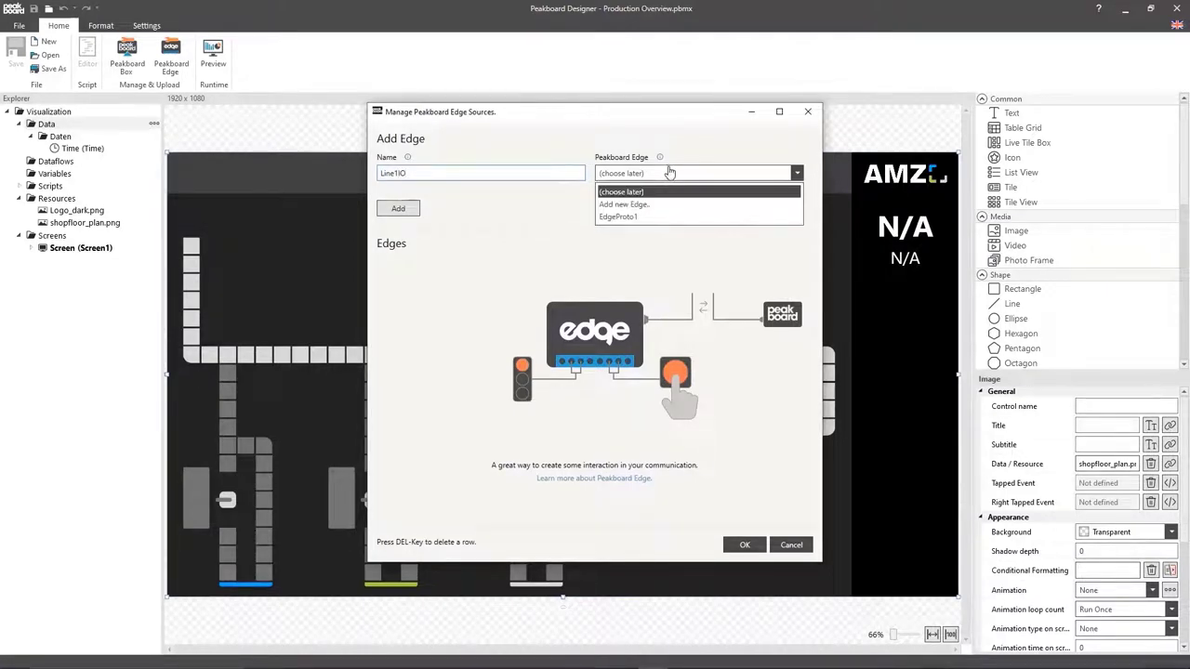
click(648, 218)
click(406, 210)
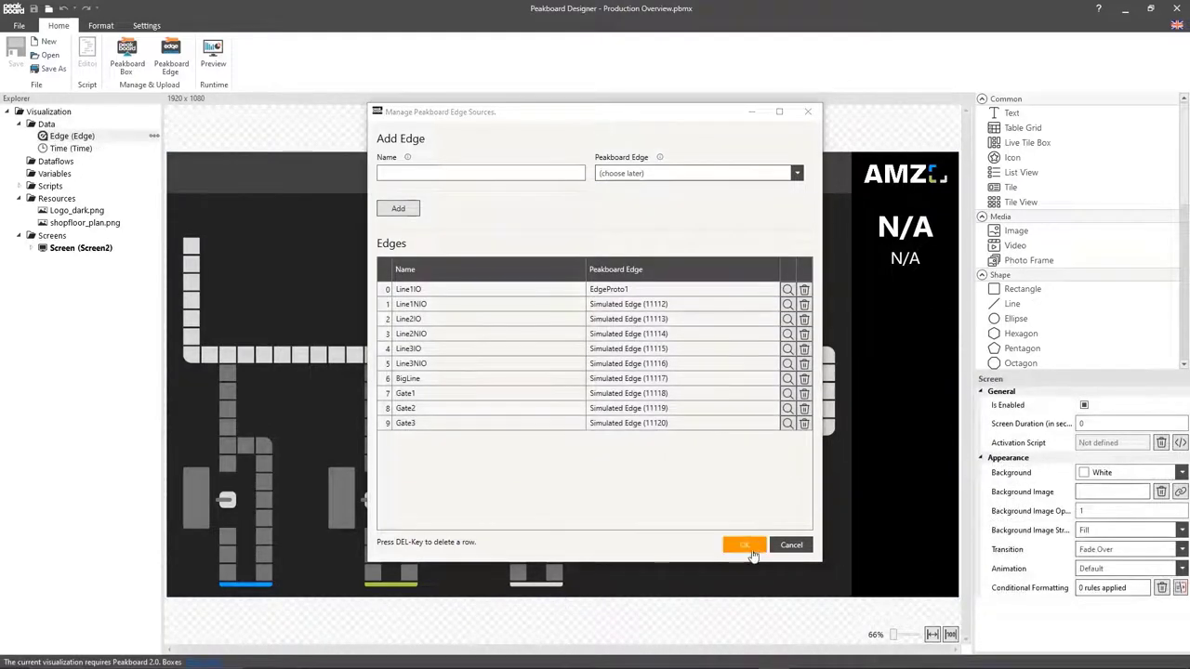
click(751, 549)
click(745, 546)
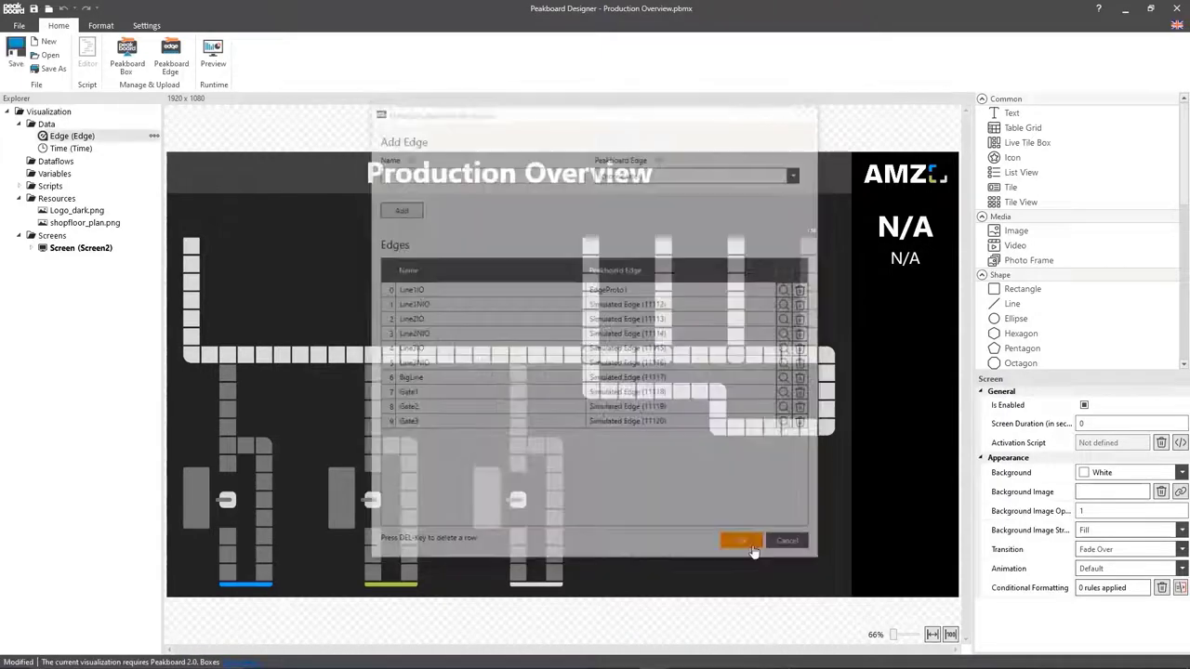
Step: Create a variable named Line1IO with the data type Number
right_click(53, 174)
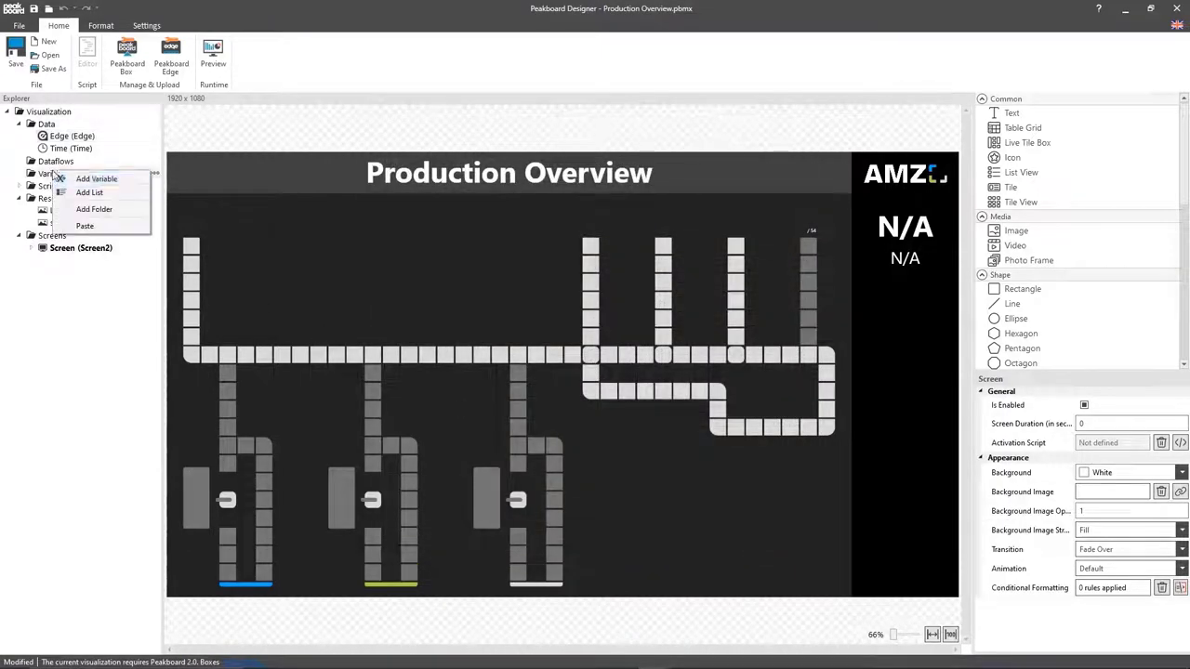
click(88, 177)
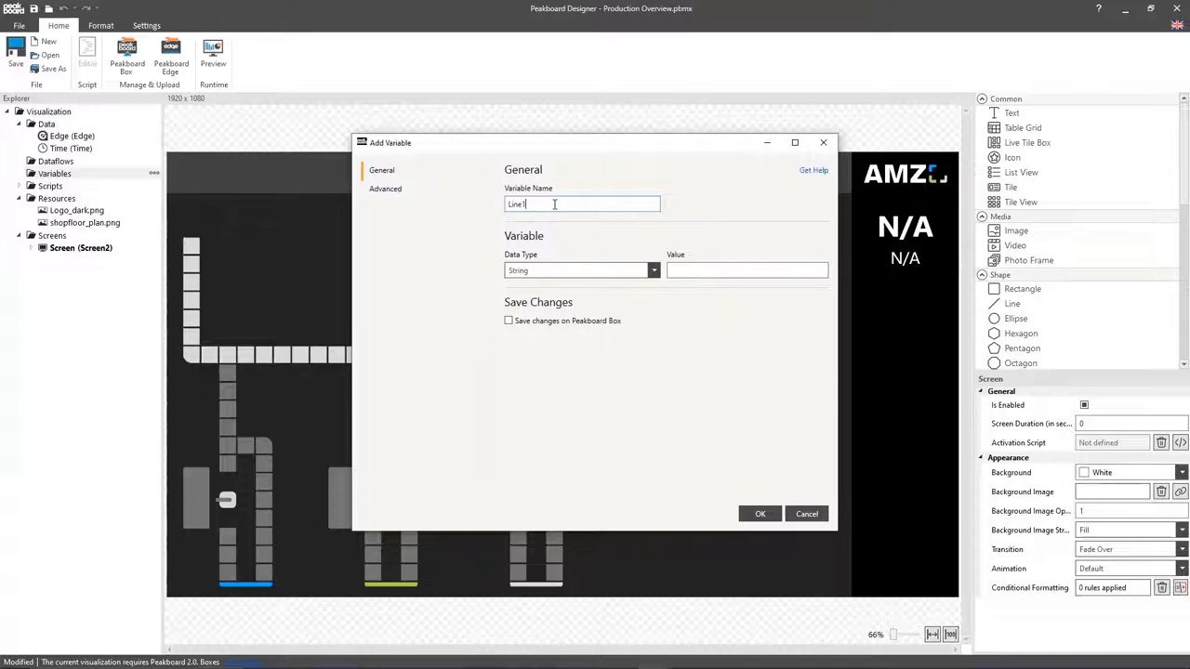
click(614, 271)
click(562, 307)
click(759, 515)
Step: Create a variable named Line1NIO with the data type Number
right_click(54, 173)
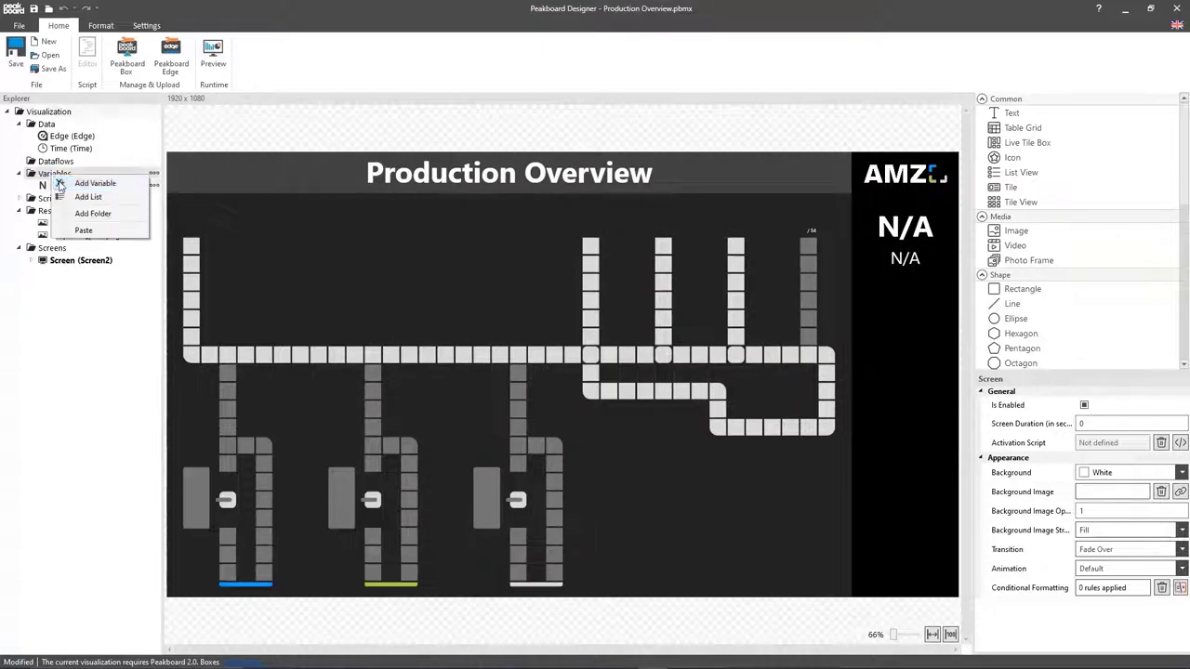
click(88, 177)
text(Line1NIO)
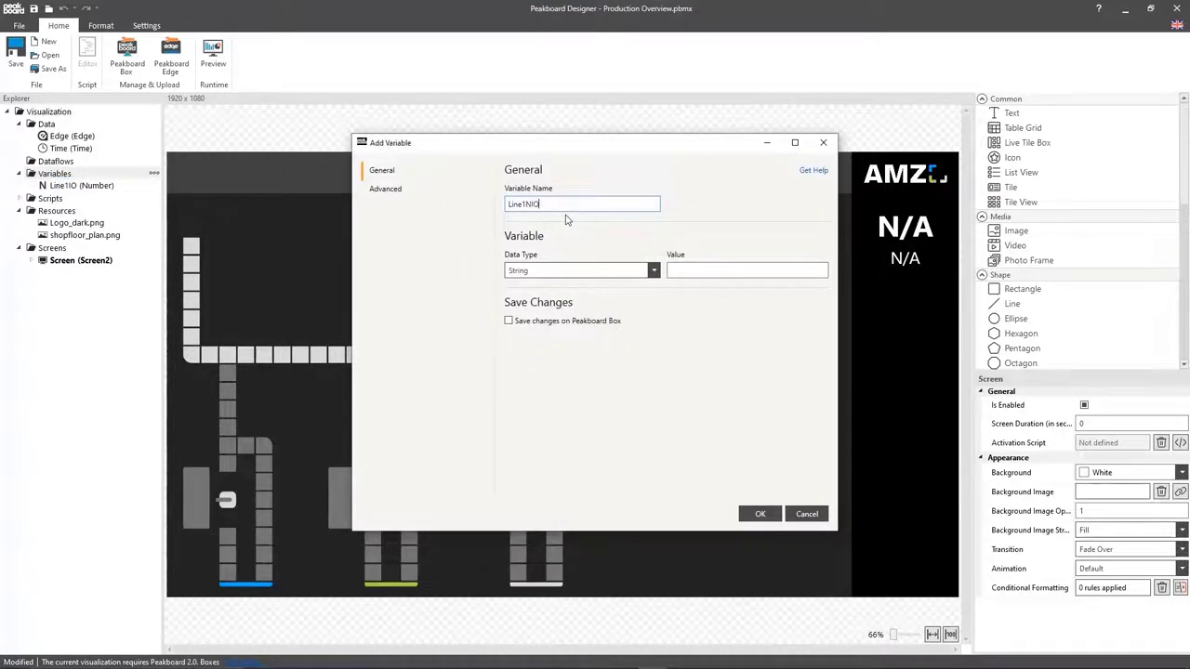
click(586, 271)
click(525, 298)
click(749, 516)
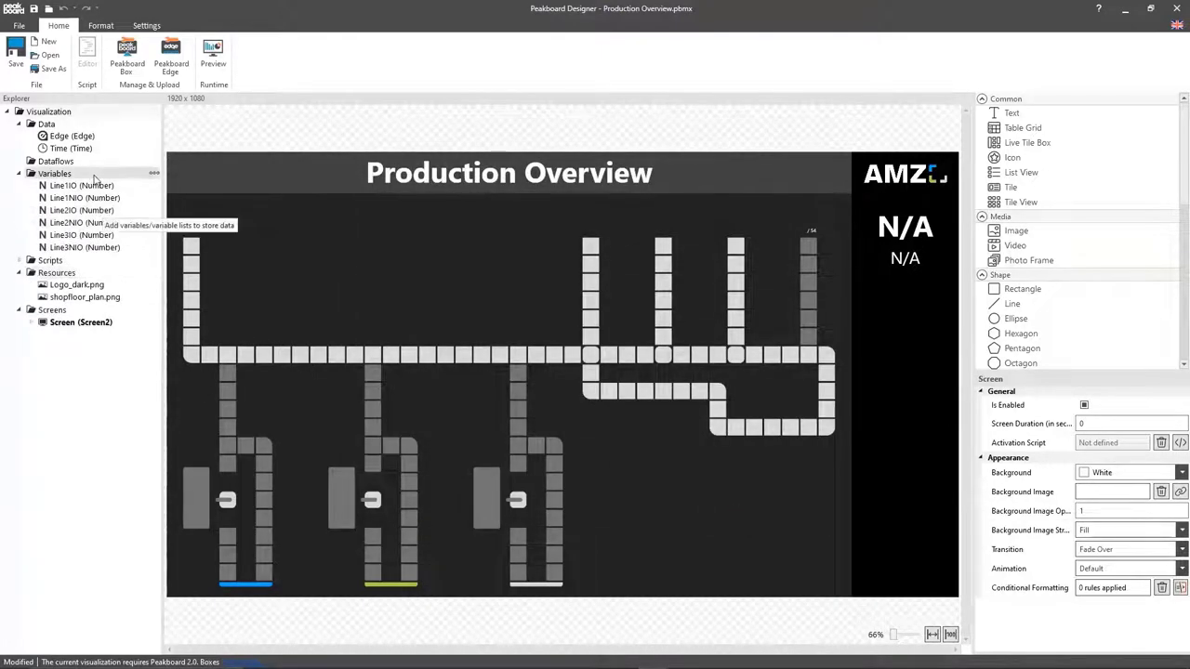
Step: Create a variable named BigLine with the data type Number
right_click(117, 175)
click(149, 184)
click(552, 204)
text(BigLine)
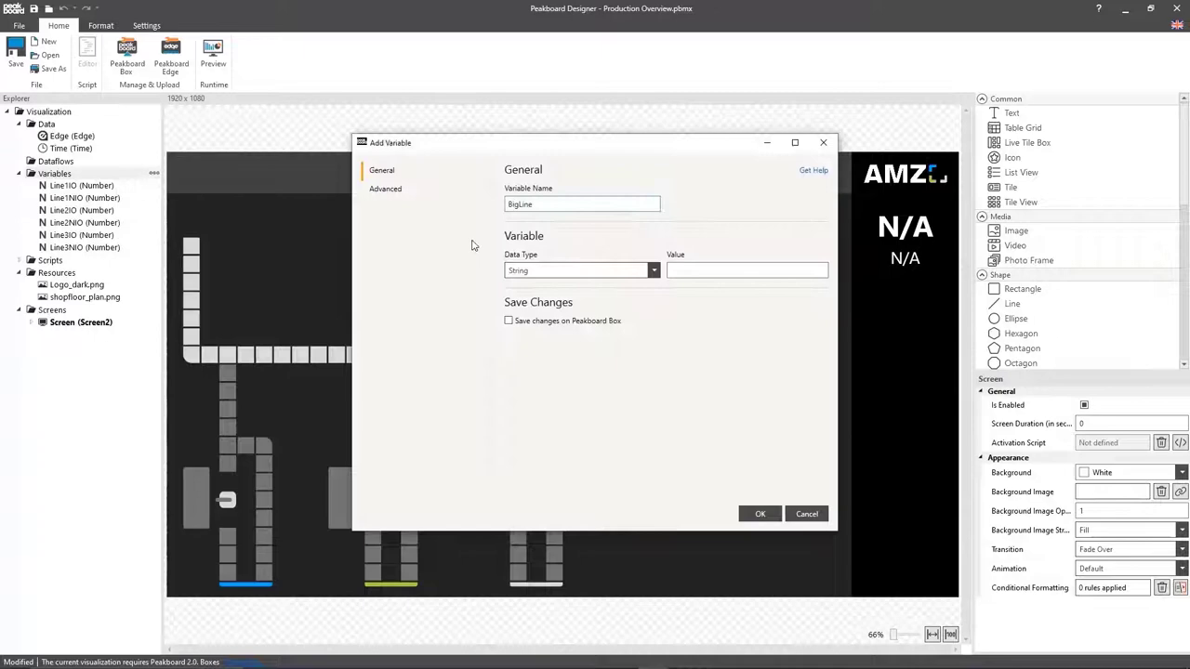
click(653, 270)
click(576, 302)
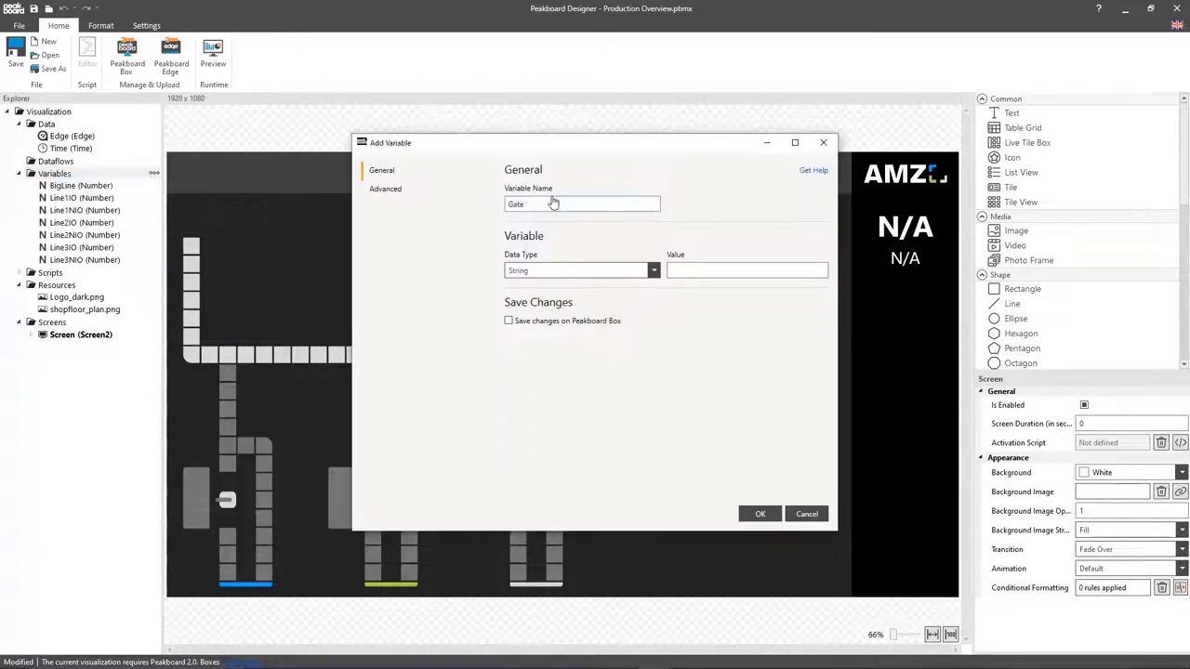
Step: Name the new variable Gate1 and create it with the data type Number
text(1)
click(576, 270)
click(576, 303)
click(760, 515)
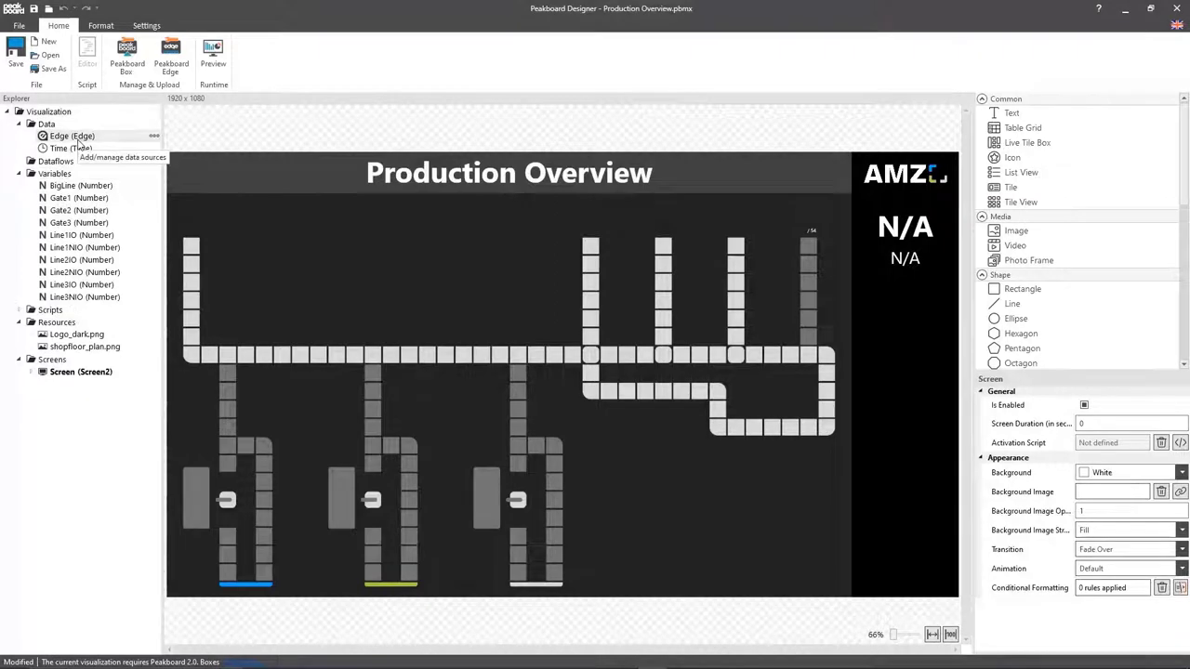
Step: Start the Edge data source's refresh script with an if statement checking e.name == 'Line1IO'
right_click(79, 137)
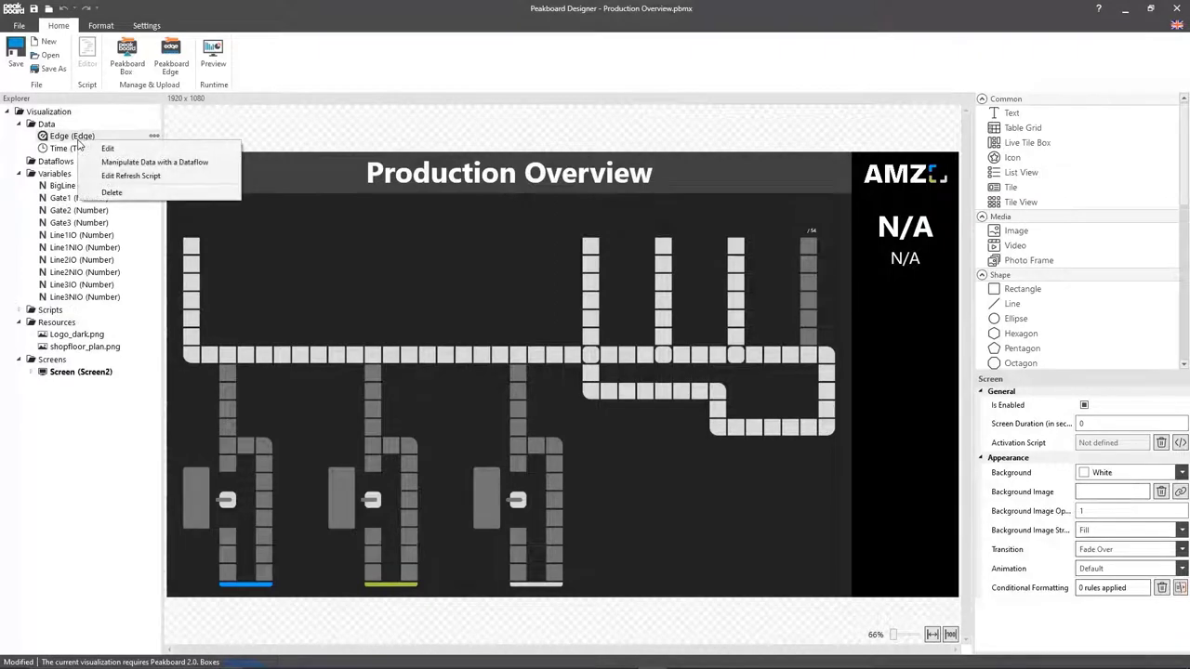
click(131, 177)
text(i)
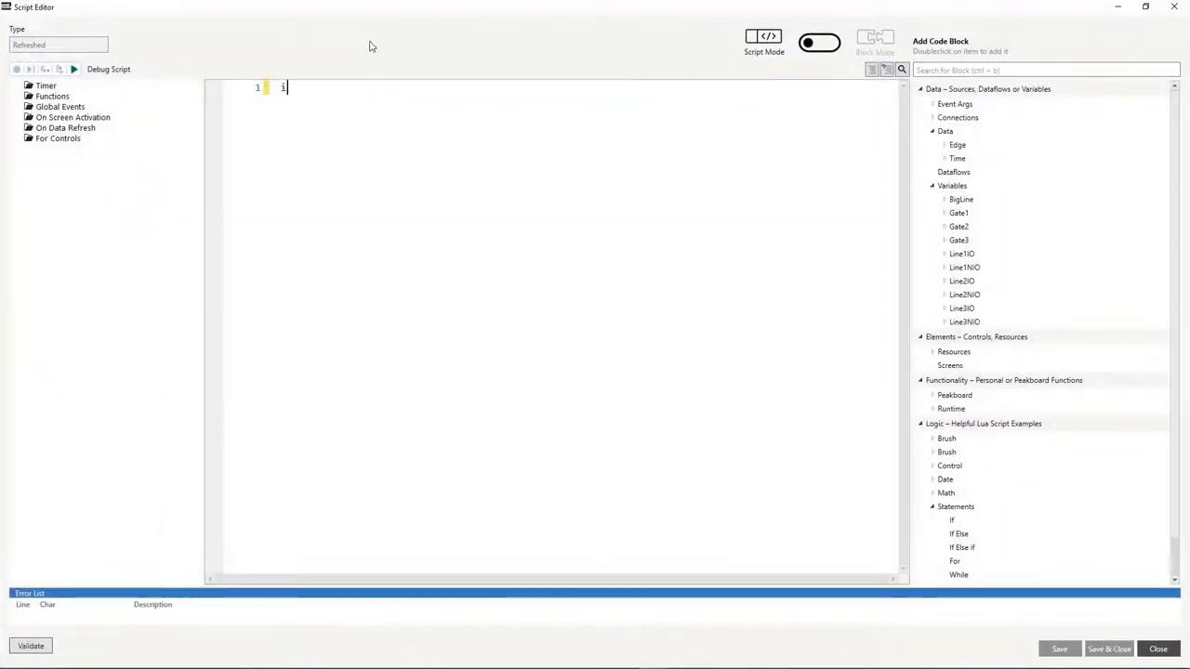
text(f)
key(Tab)
text(e.name)
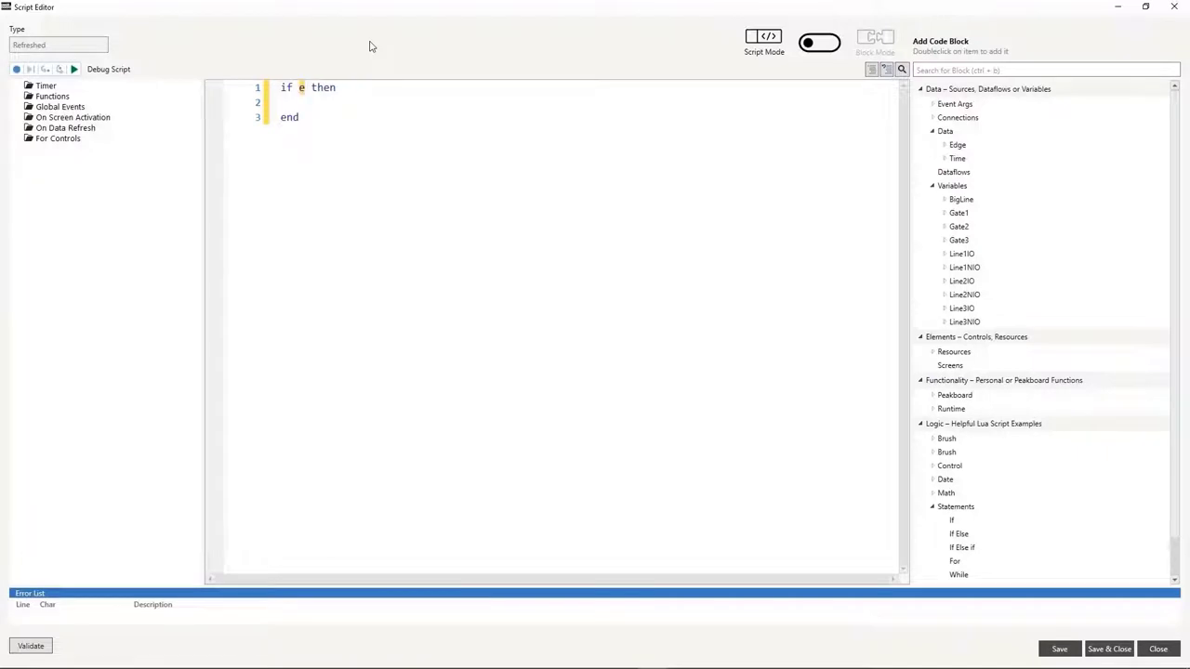
text( == ')
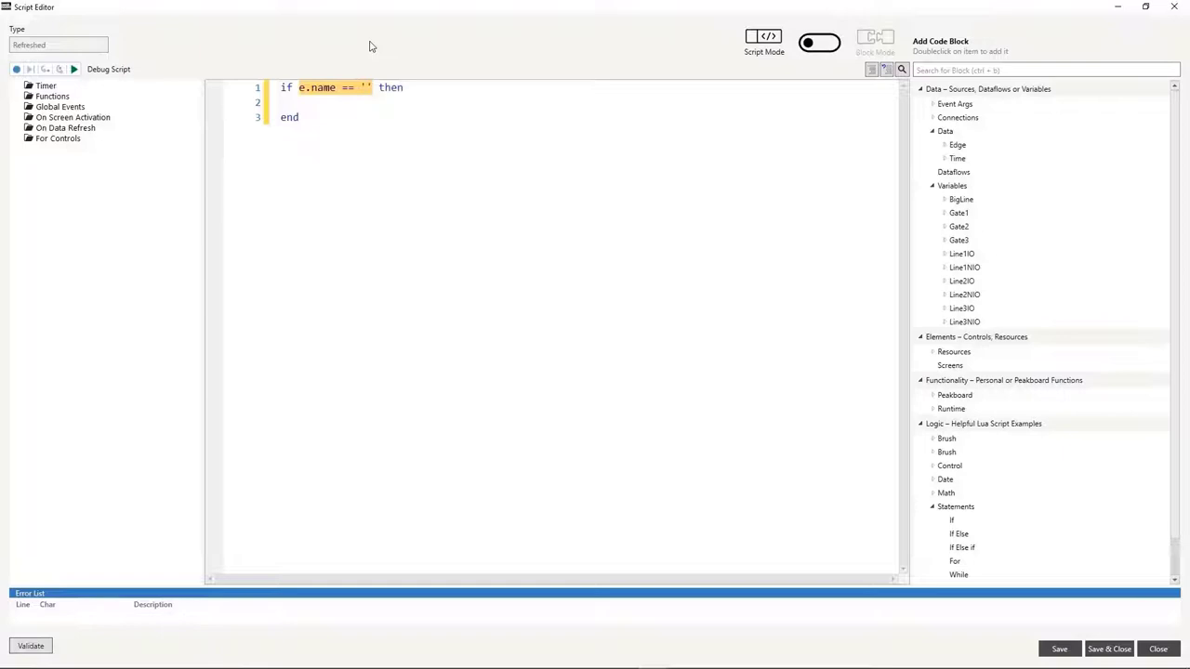
text(Line1IO)
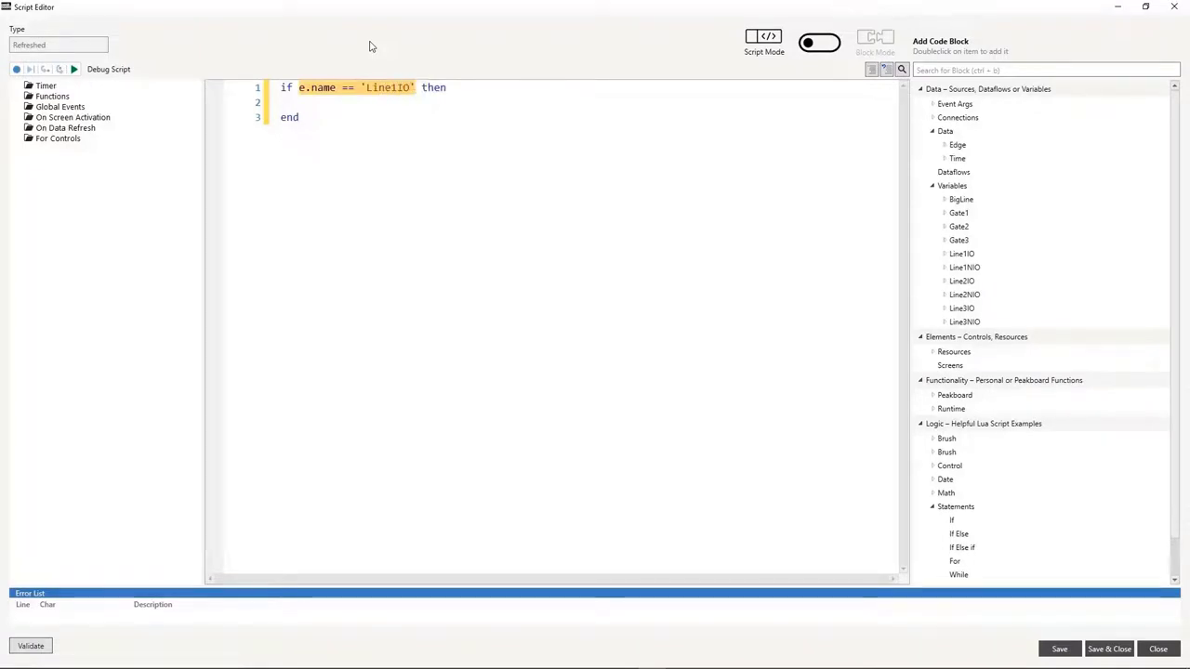
Step: Nest an if statement with the condition e.data.in0 == false inside the Line1IO check
key(Down)
text(if)
key(Tab)
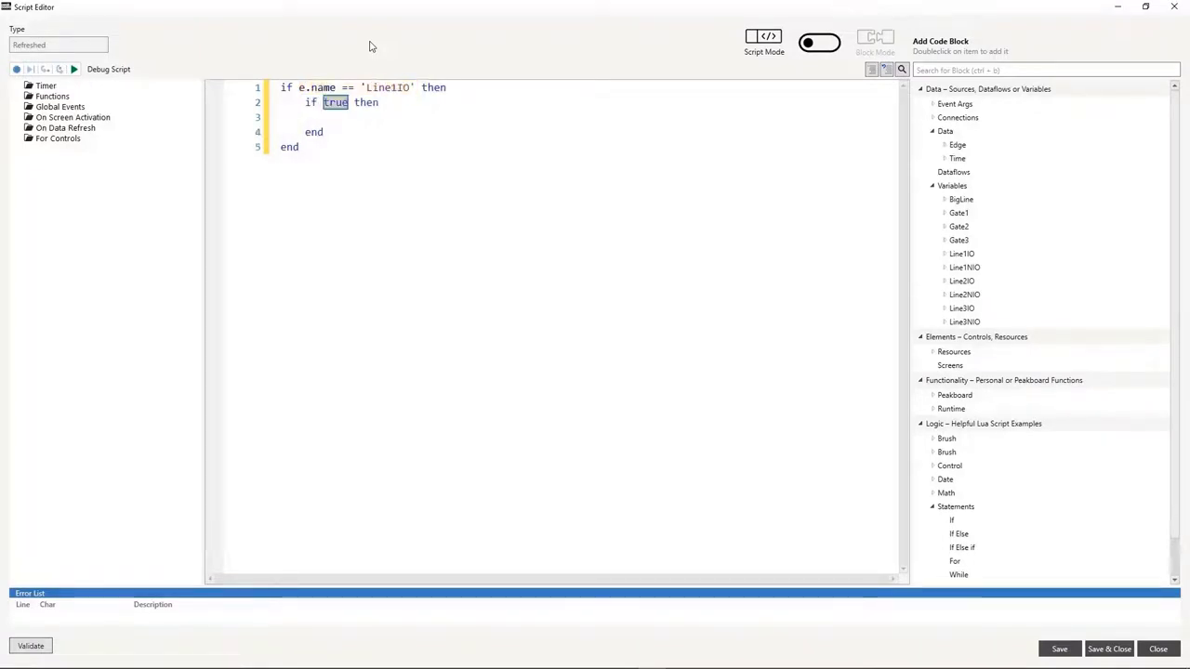
text(e.data.)
text(in0 == false)
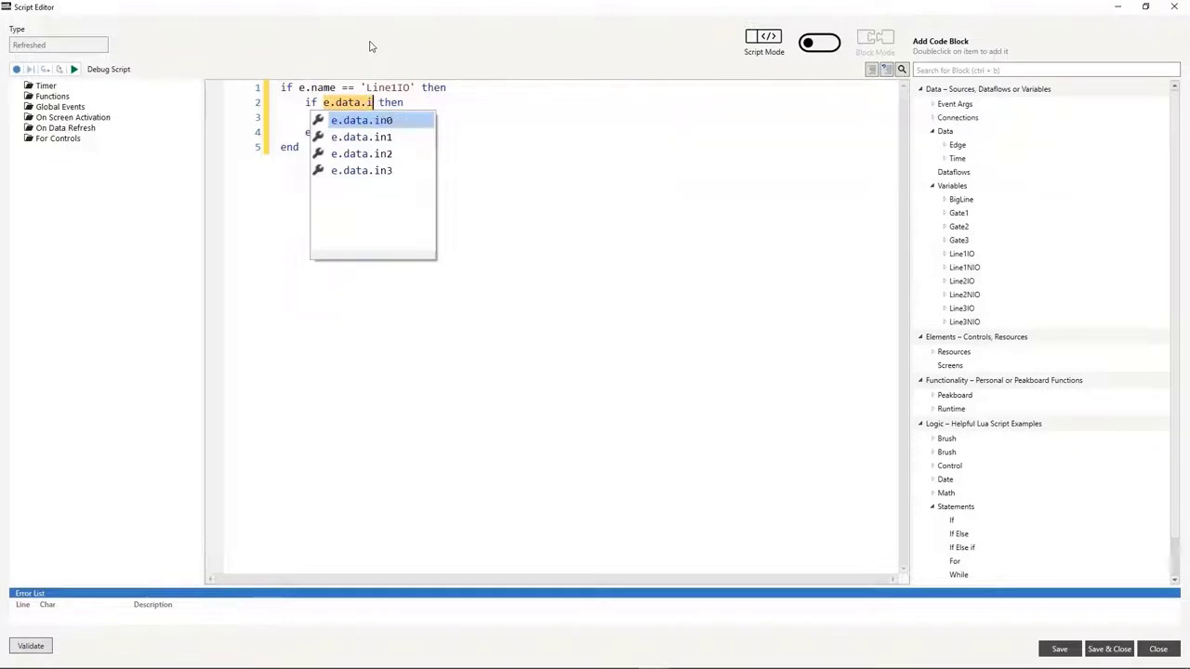
key(Tab)
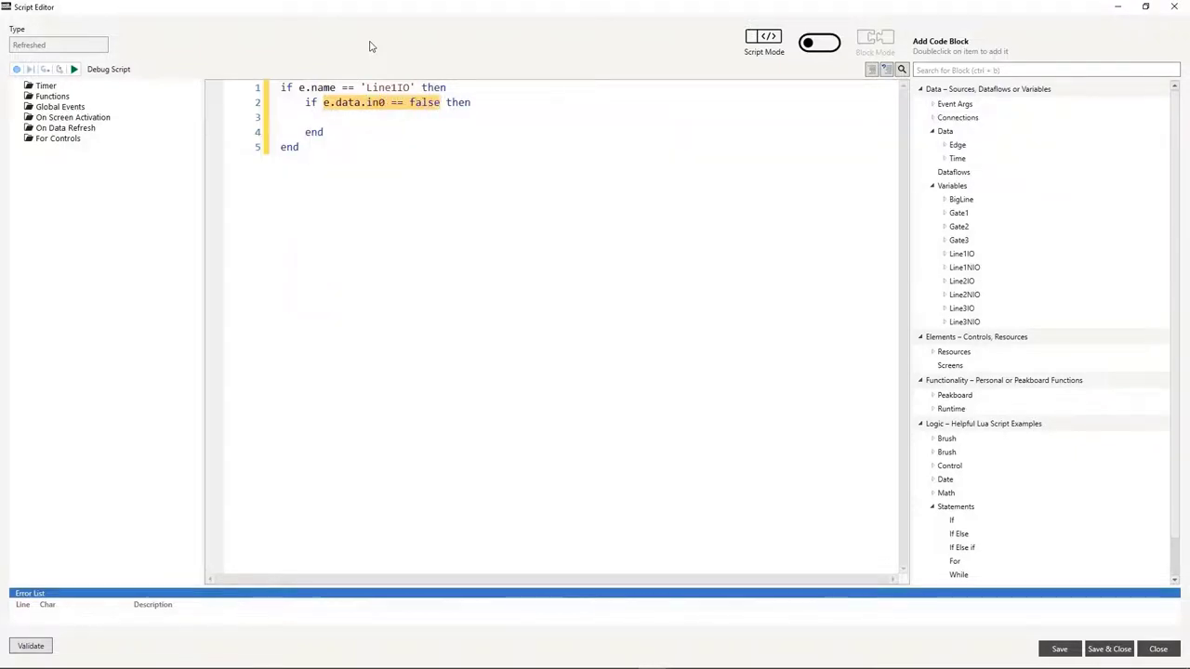
Step: Increment data.Line1IO by 1 in the nested condition, and add matching elseif branches for the other line variables, Gate1 to Gate3 and BigLine
text(data.Line1IO = data.L)
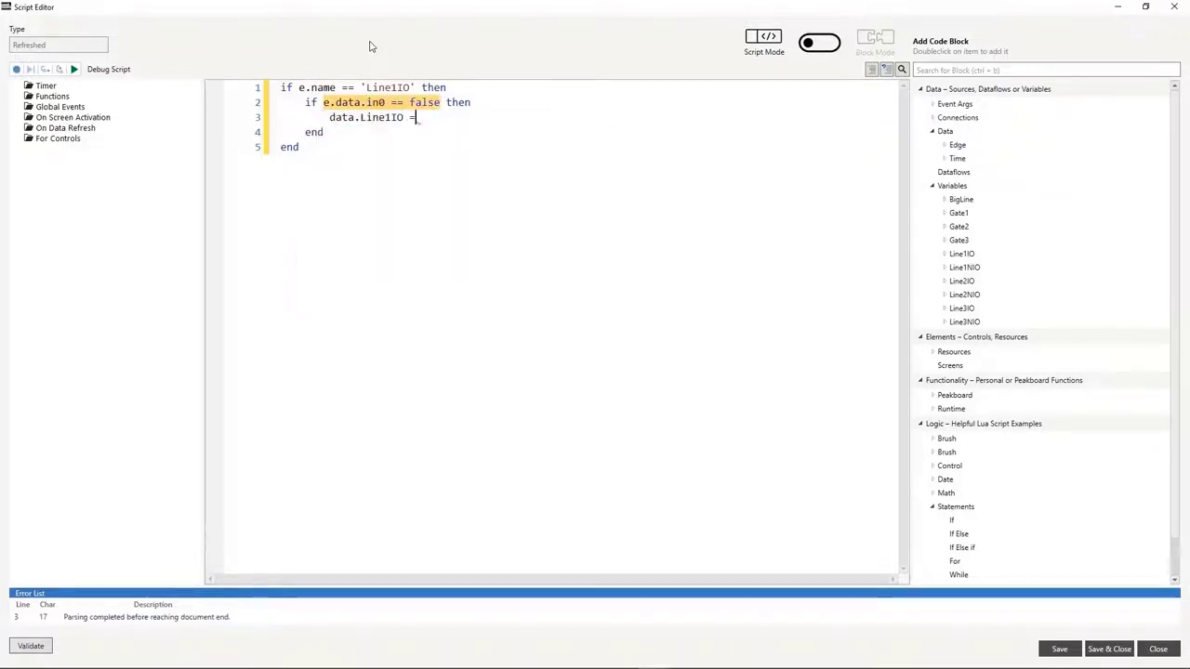
key(Return)
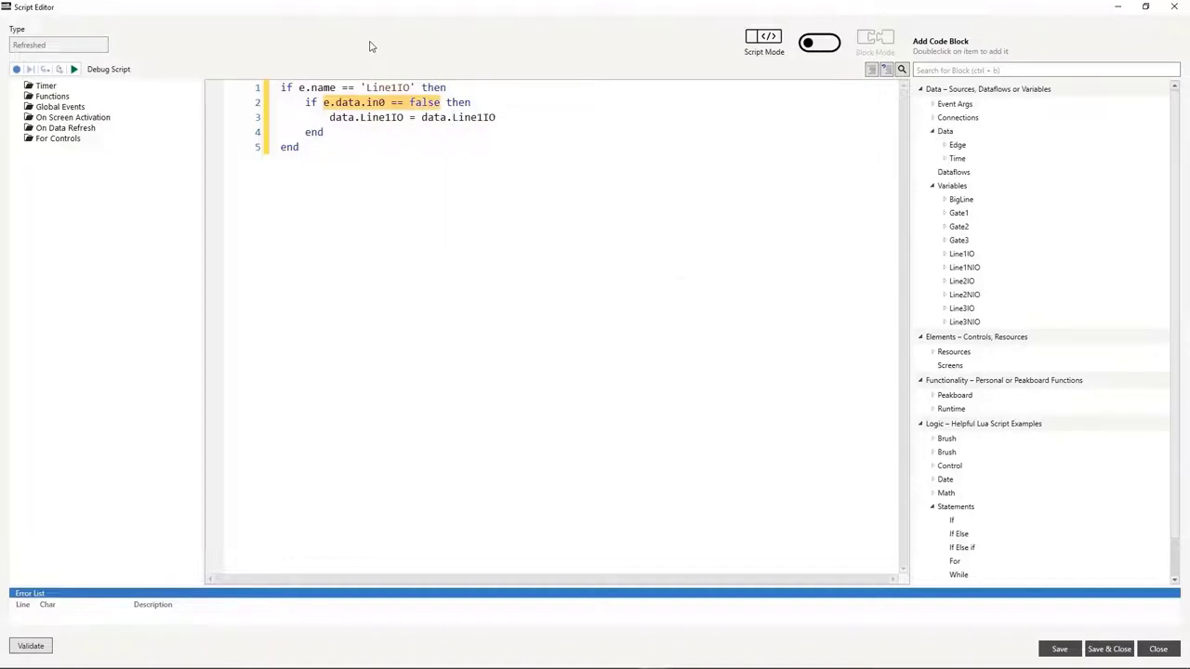
text(+ 1)
text(elseif e.name == "Line1NIO" then     if e.data.in0 == false then         data.Line1NIO = data.Line1NIO + 1     end elseif e.name == "Line2IO" then     if e.data.in0 == false then         data.Line2IO = data.Line2IO + 1     end elseif e.name == "Line2NIO" then     if e.data.in0 == false then         data.Line2NIO = data.Line2NIO + 1     end elseif e.name == "Line3IO" then     if e.data.in0 == false then         data.Line3IO = data.Line3IO + 1     end elseif e.name == "Line3NIO" then     if e.data.in0 == false then         data.Line3NIO = data.Line3NIO + 1     end elseif e.name == "Gate1" then     if e.data.in0 == false then         data.Gate1 = data.Gate1 + 1     end elseif e.name == "Gate2" then     if e.data.in0 == false then         data.Gate2 = data.Gate2 + 1     end elseif e.name == "Gate3" then     if e.data.in0 == false then         data.Gate3 = data.Gate3 + 1     end elseif e.name == "BigLine" then     if e.data.in0 == false then         data.BigLine = data.BigLine + 1     end)
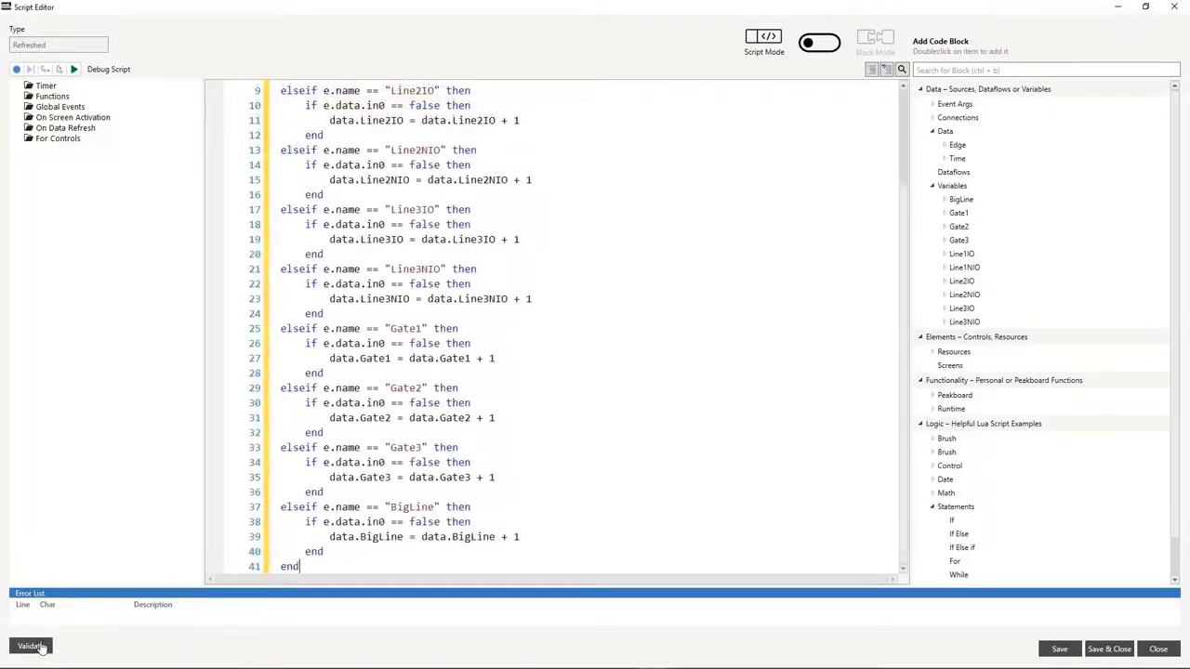
Step: Validate the refresh script, and save and close it
click(39, 648)
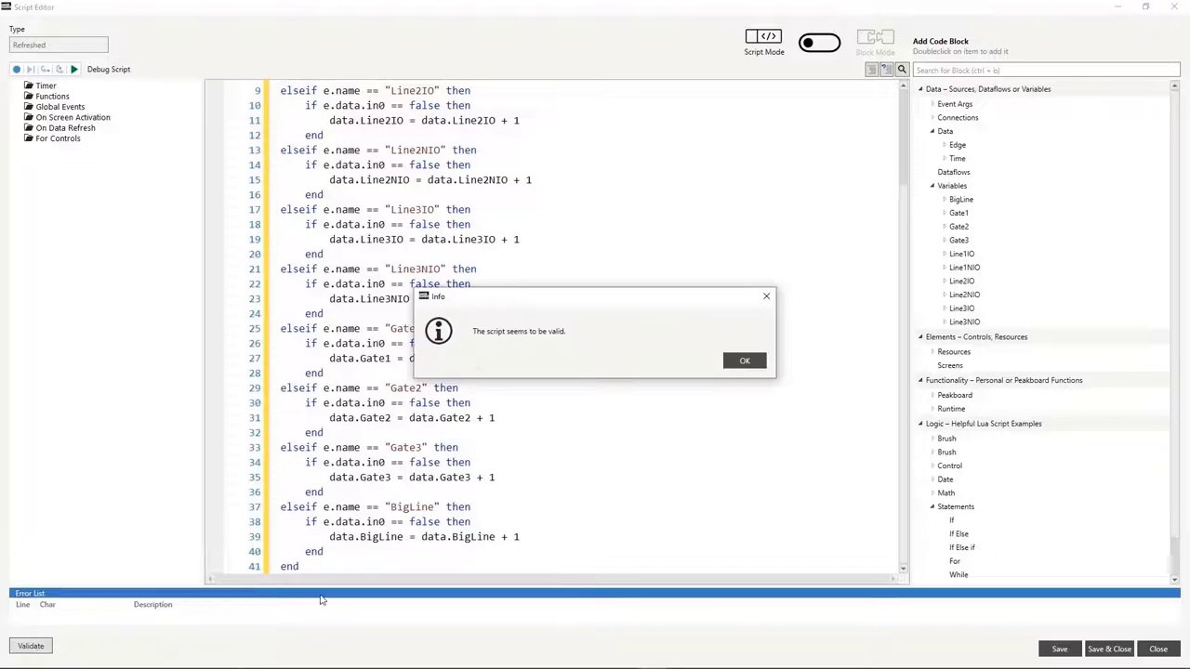
click(753, 368)
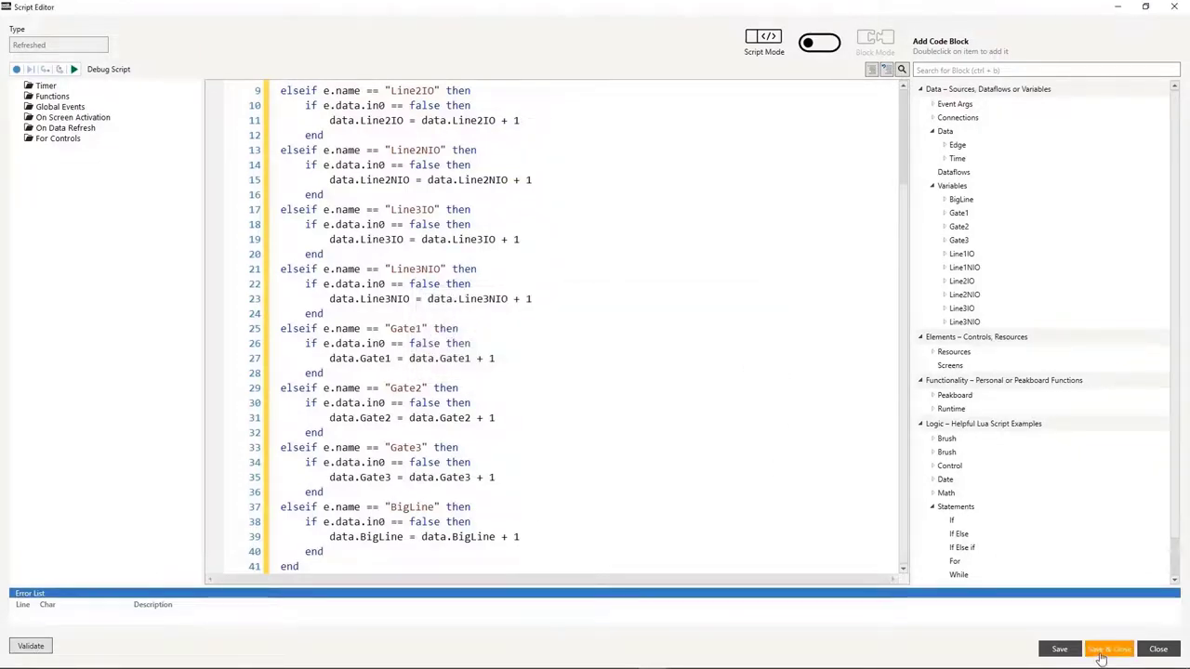
click(1106, 649)
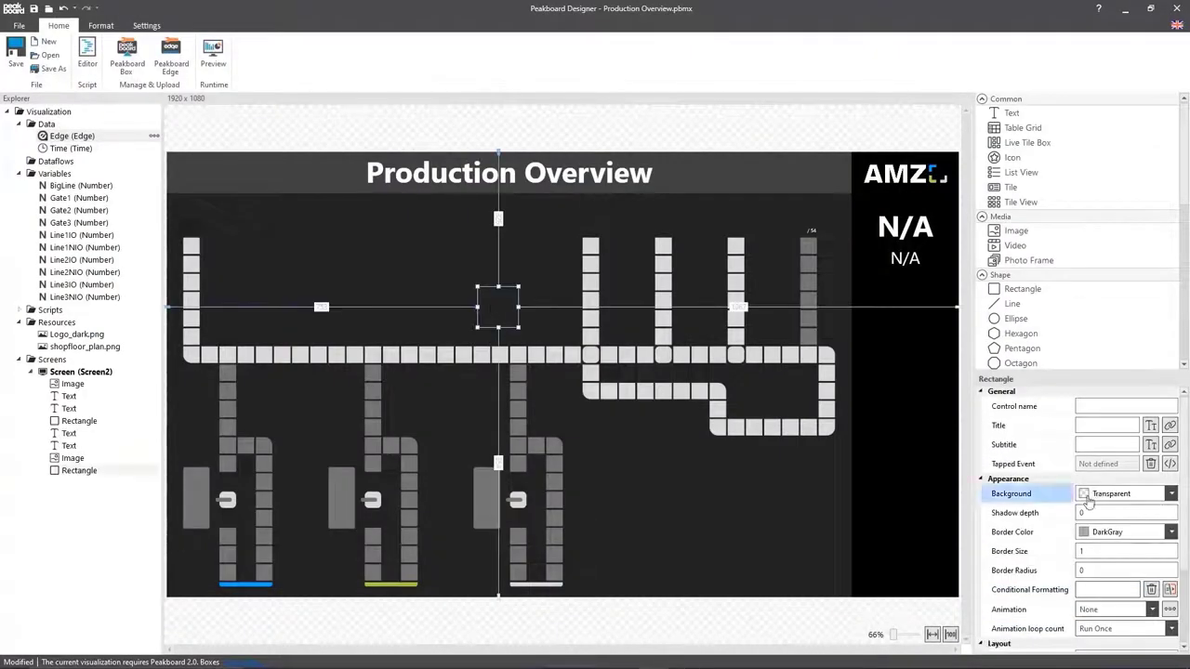
Step: Choose a border color for the new rectangle above the main conveyor line and select its border size for editing
click(1171, 532)
click(1120, 551)
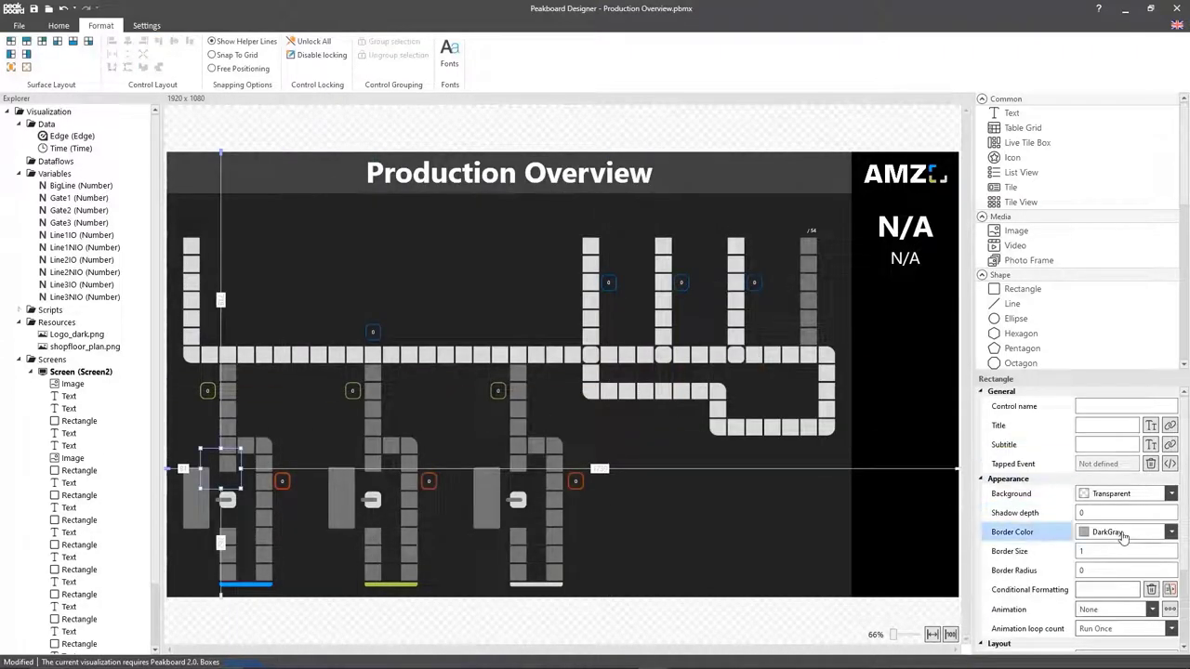
Step: Give the new rectangle near the first mill a green #FFABEA4C border with size 2 and radius 10
click(1115, 532)
key(Return)
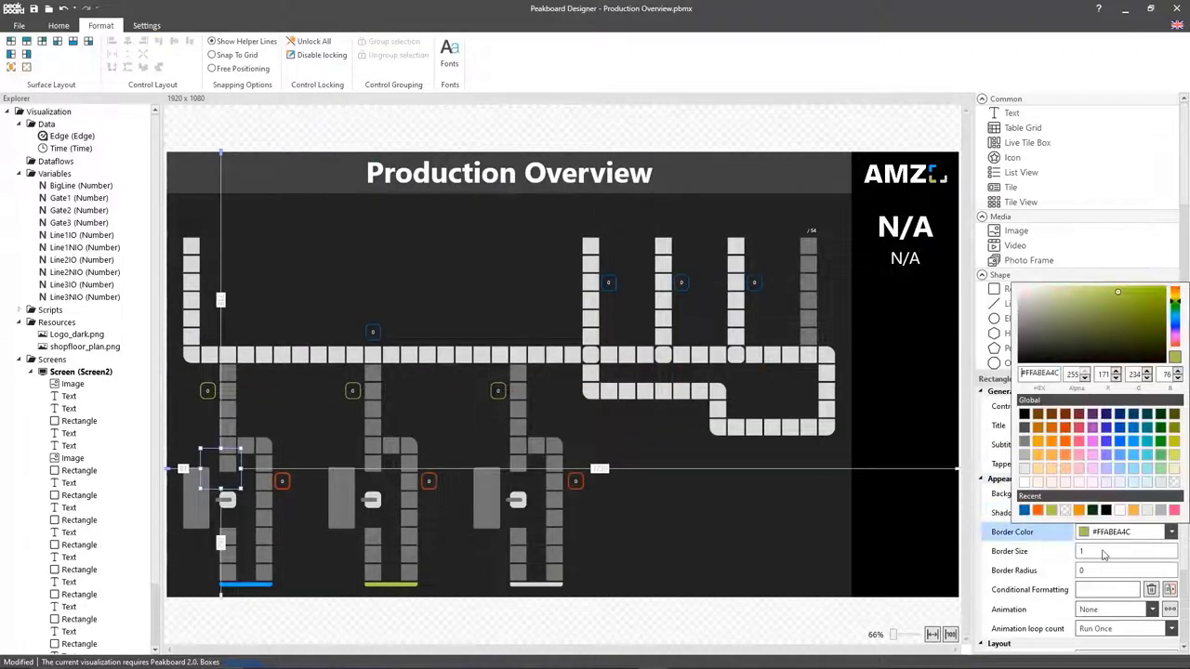
click(1102, 552)
text(2)
key(Tab)
scroll(1090, 551, down, 3)
Step: Set the green rectangle's width to 110, height to 40 and top to 790, placing it over the first mill
click(1116, 549)
text(110)
key(Tab)
text(40)
key(Tab)
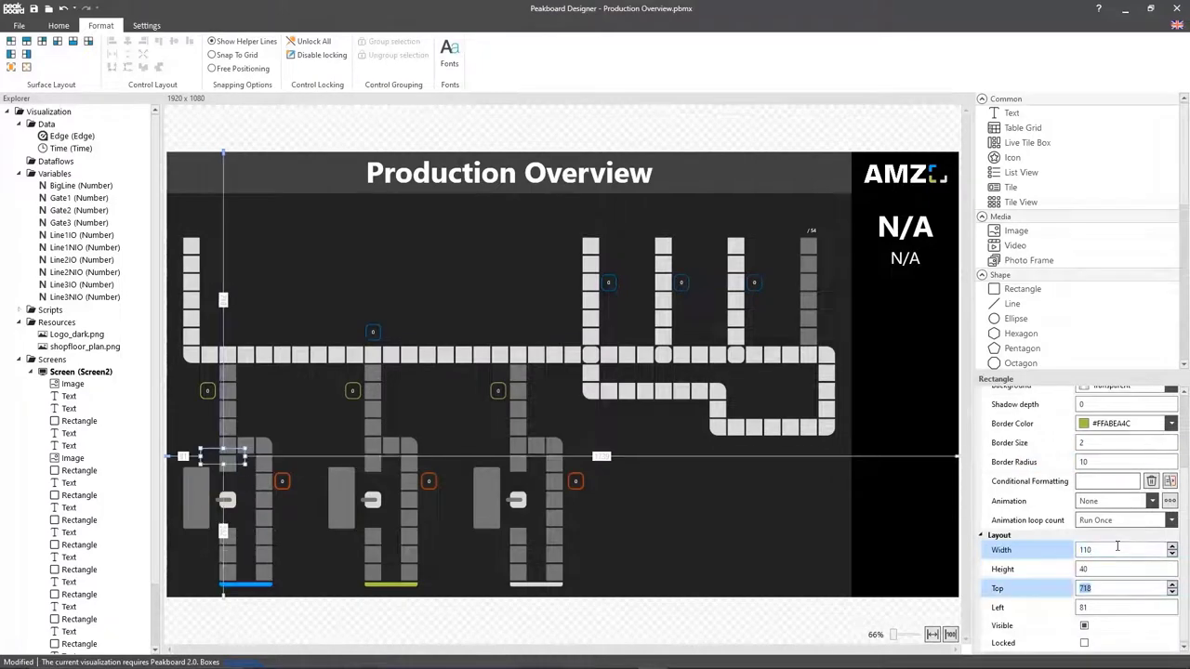
text(790)
key(Tab)
Step: Add a text control reading CNC Mill 1 near the green rectangle, using the extrasmall_bold font and centered horizontal and vertical alignment
drag(1012, 112, 261, 527)
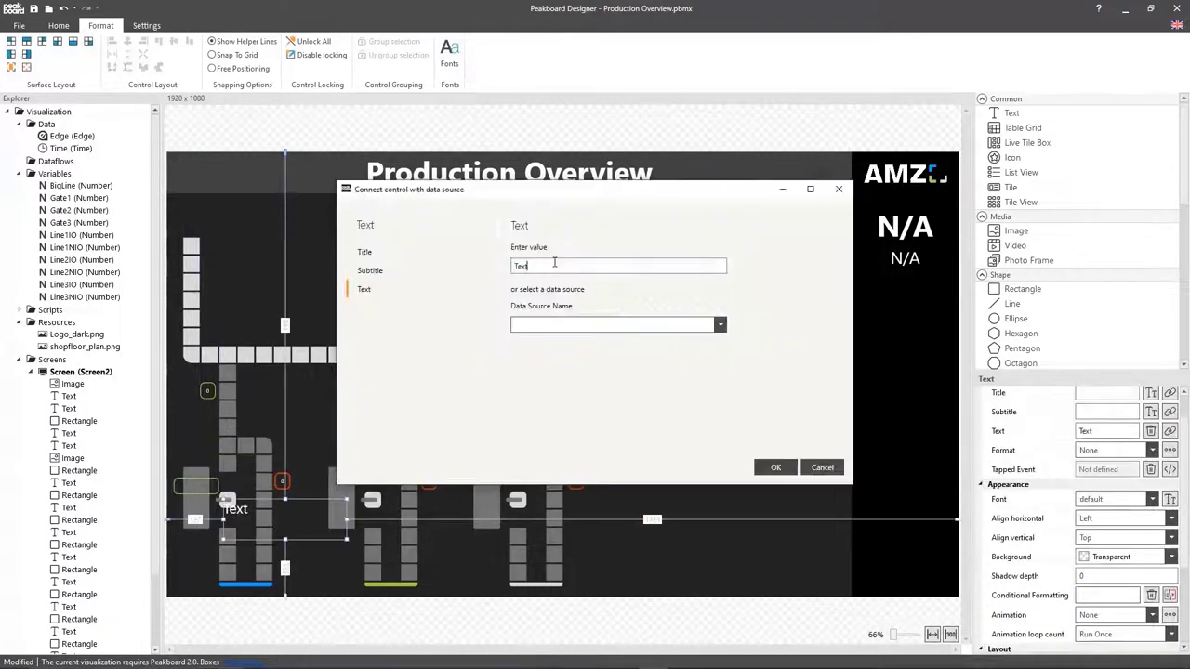
click(775, 467)
click(1151, 499)
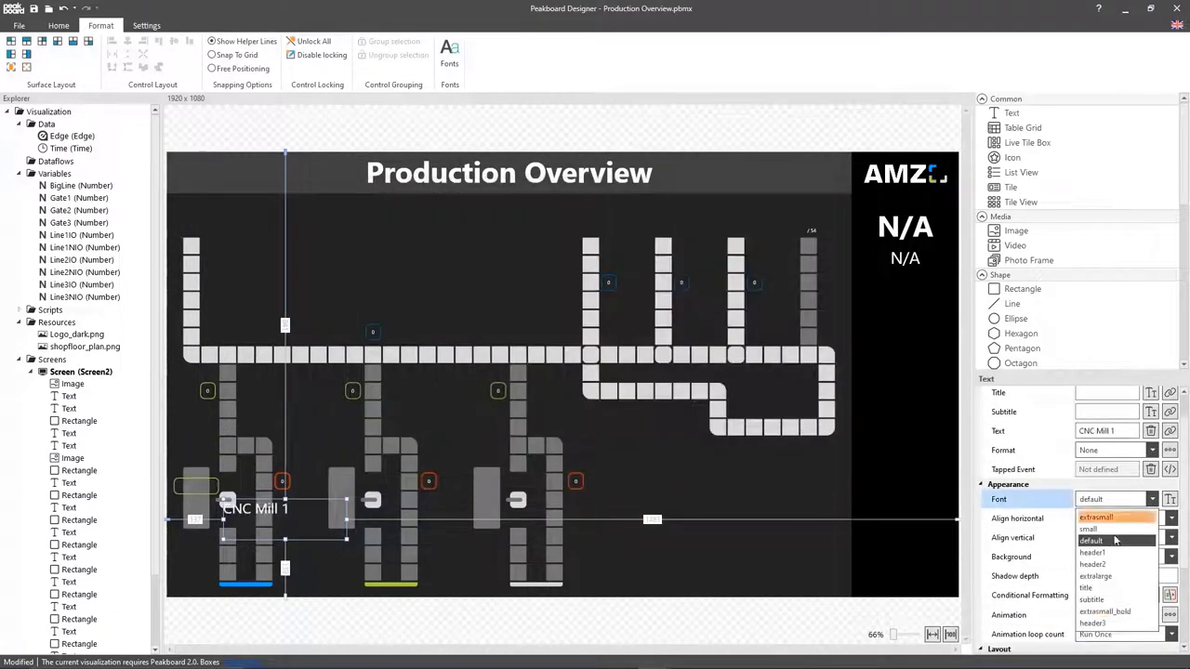
click(1116, 609)
click(1123, 518)
click(1097, 561)
click(1123, 537)
click(1095, 568)
scroll(1017, 557, down, 2)
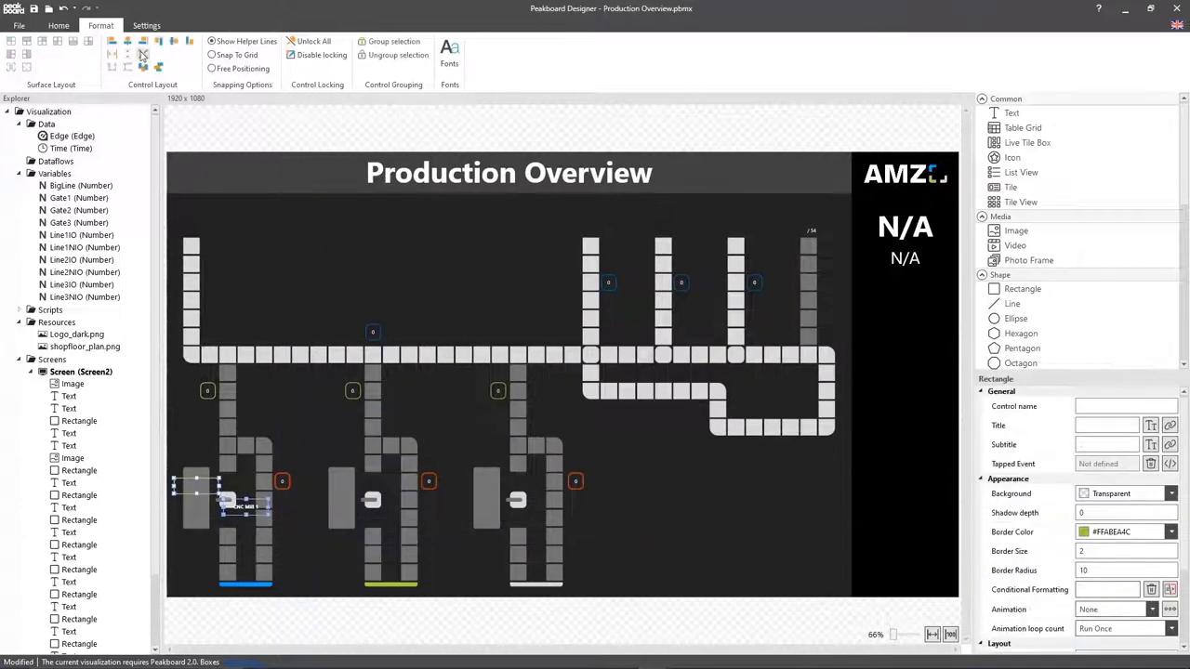
Step: Paste a copy of the CNC Mill 1 label above the plan's leftmost conveyor and set its text's top to 164
key(ctrl+v)
scroll(1068, 562, down, 3)
double_click(1109, 588)
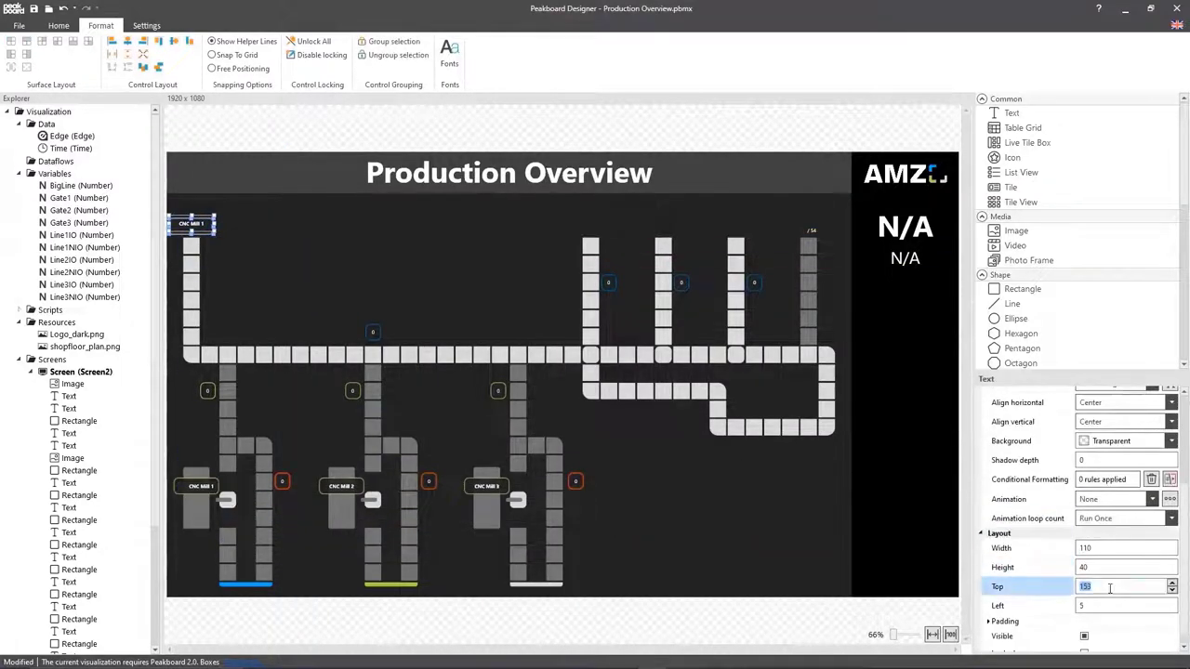
key(Tab)
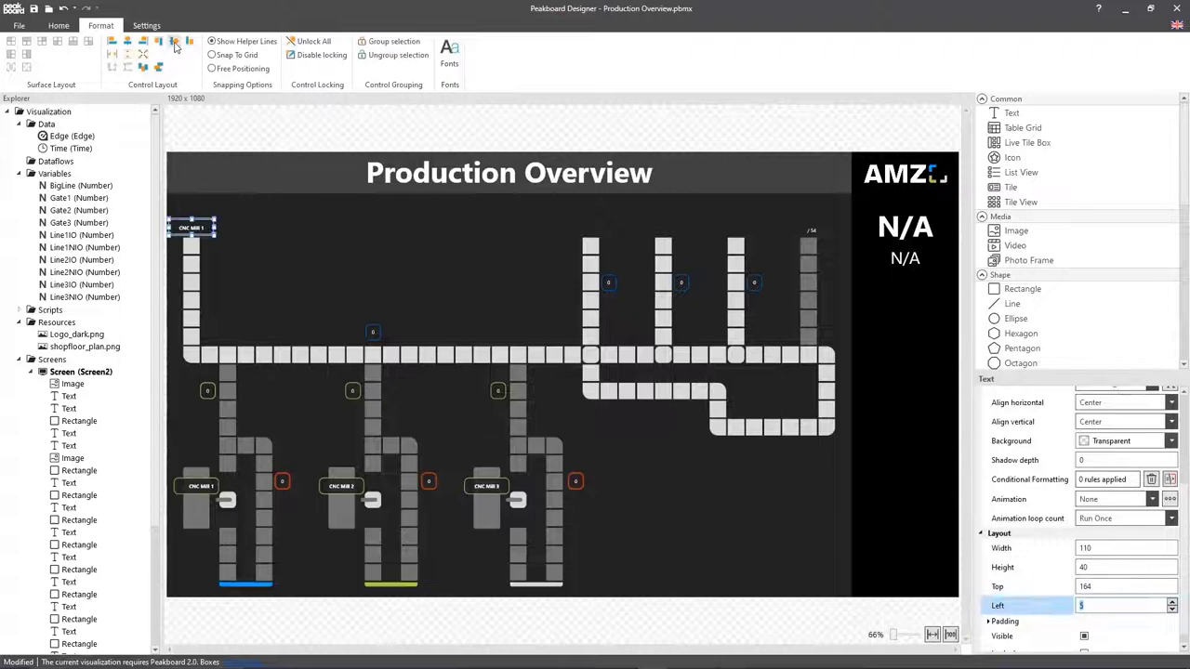
Step: Add an OPC UA data source named OPC subscribed to the Factory2 delivery station and three line positioner nodes, and enable its listener
right_click(76, 127)
mouse_move(78, 139)
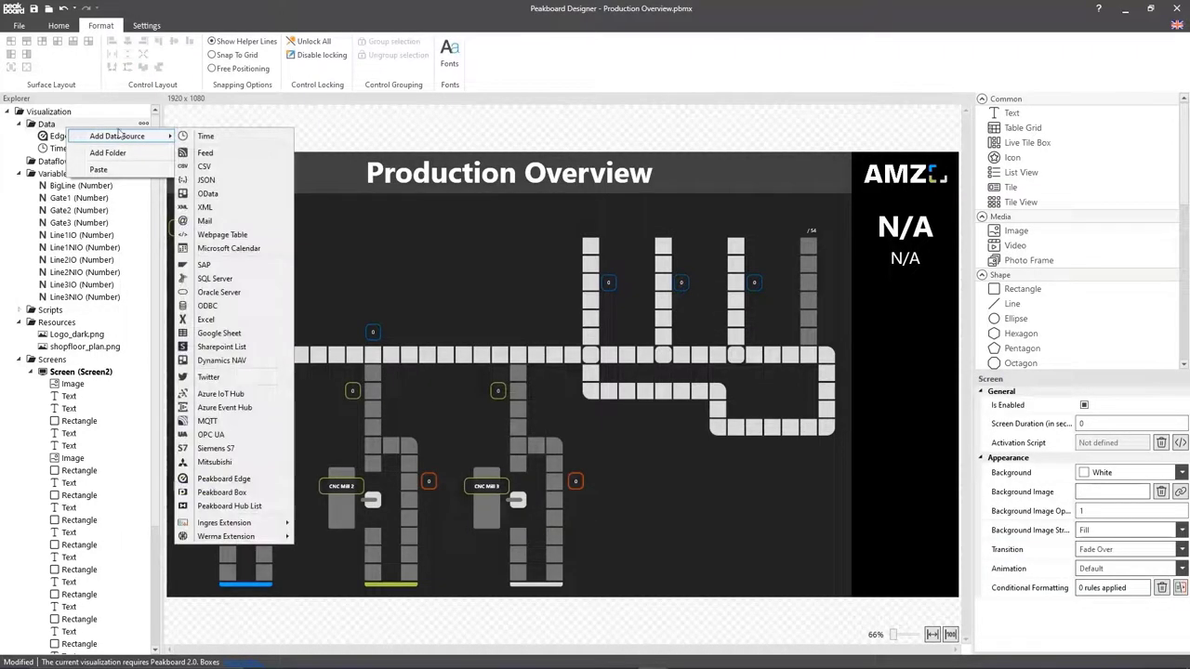
click(224, 434)
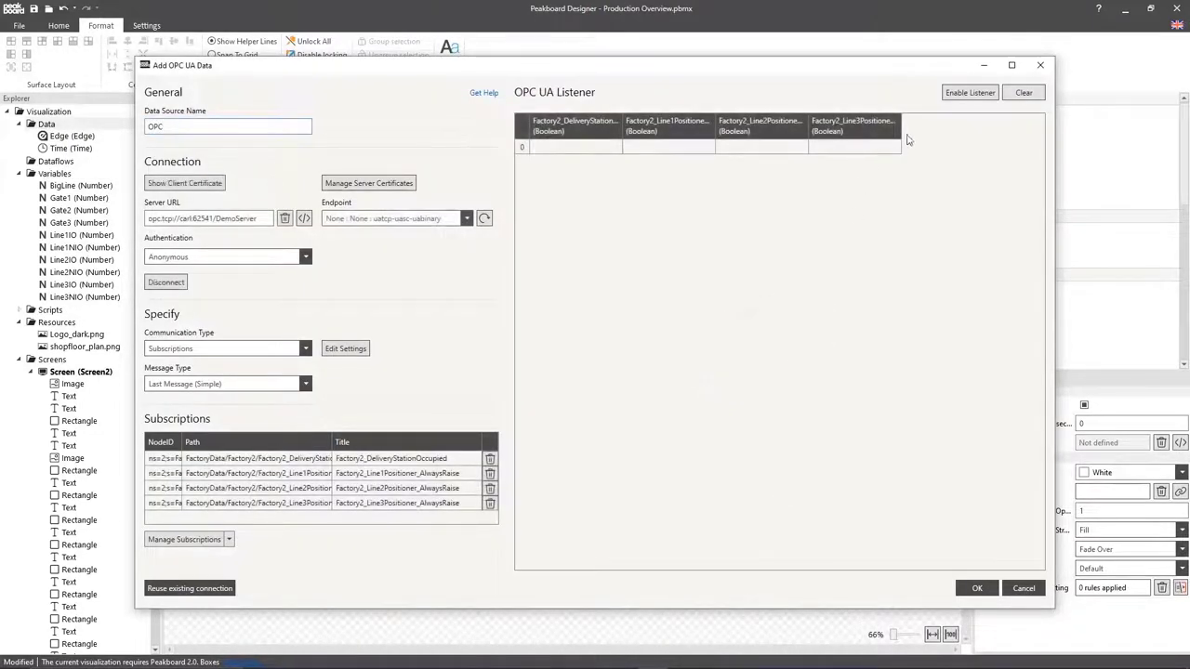
click(952, 97)
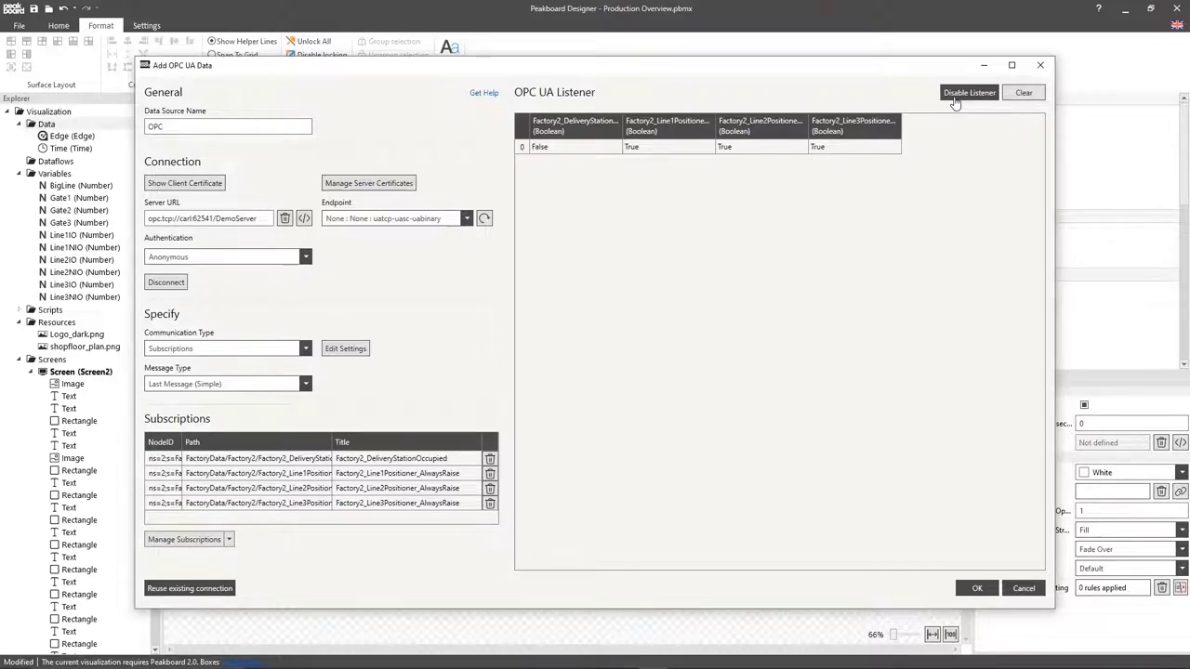
click(973, 592)
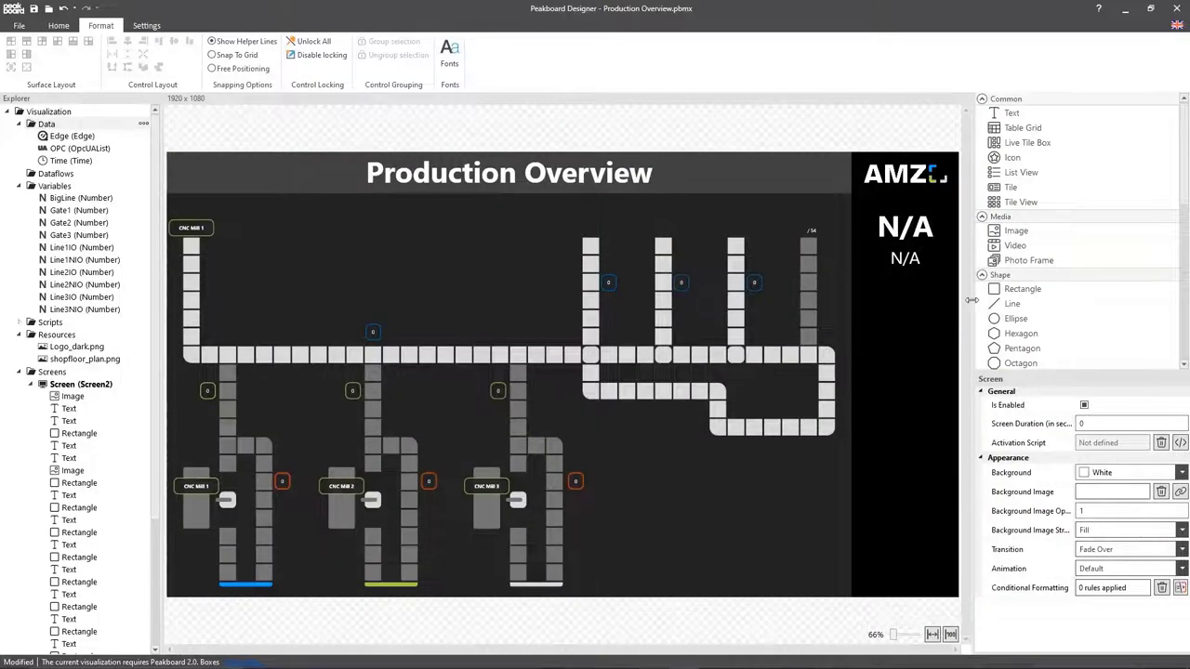
Step: Add a rectangle above the first mill with an orange #FFFF8000 border, border size 2 and border radius 10
drag(1031, 288, 212, 441)
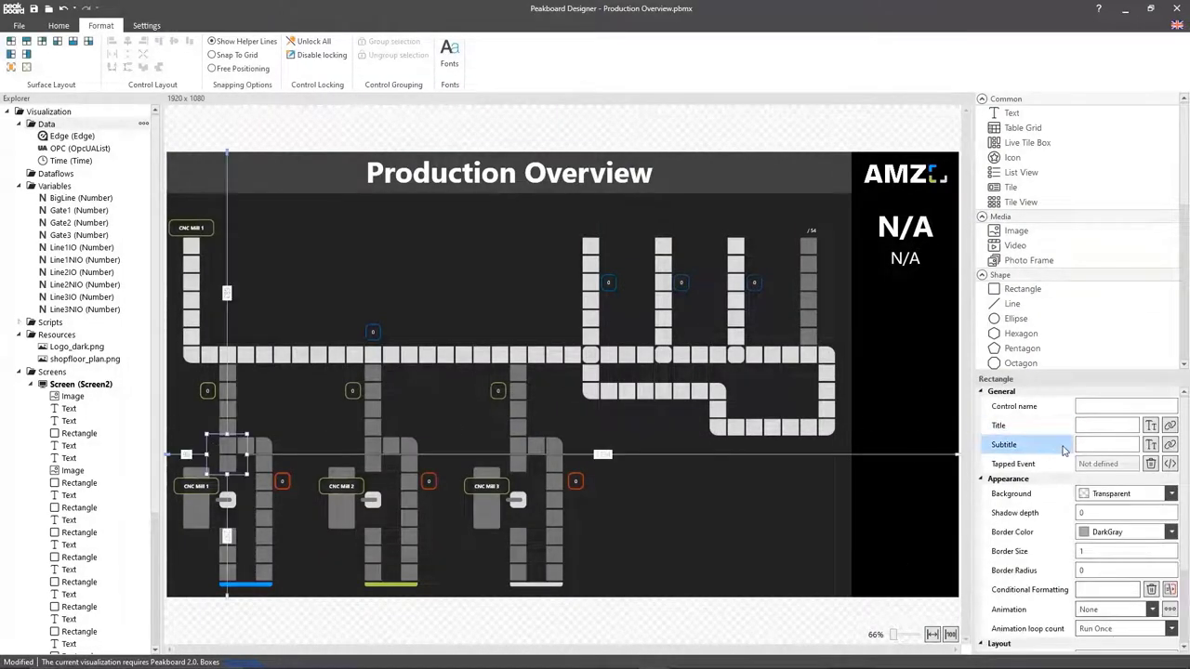
click(1107, 533)
key(Return)
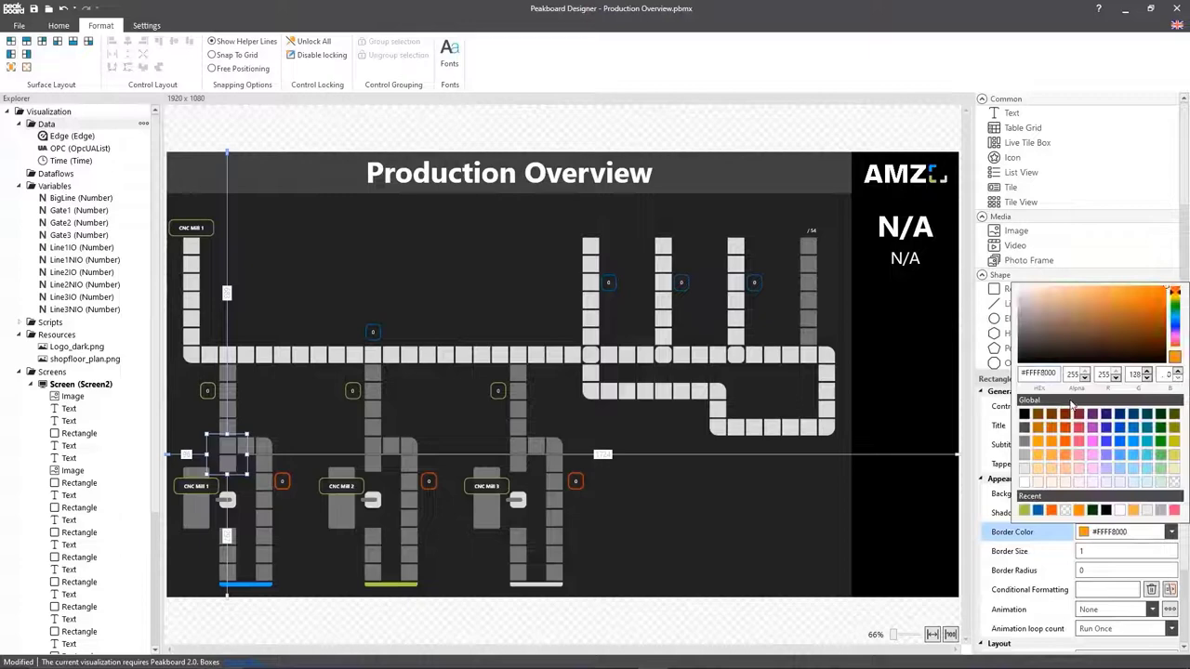
double_click(1106, 550)
text(2)
key(Tab)
text(10)
scroll(1092, 567, down, 3)
Step: Set the orange rectangle's width to 110, height to 40, top to 648 and left to 93
double_click(1097, 551)
text(110)
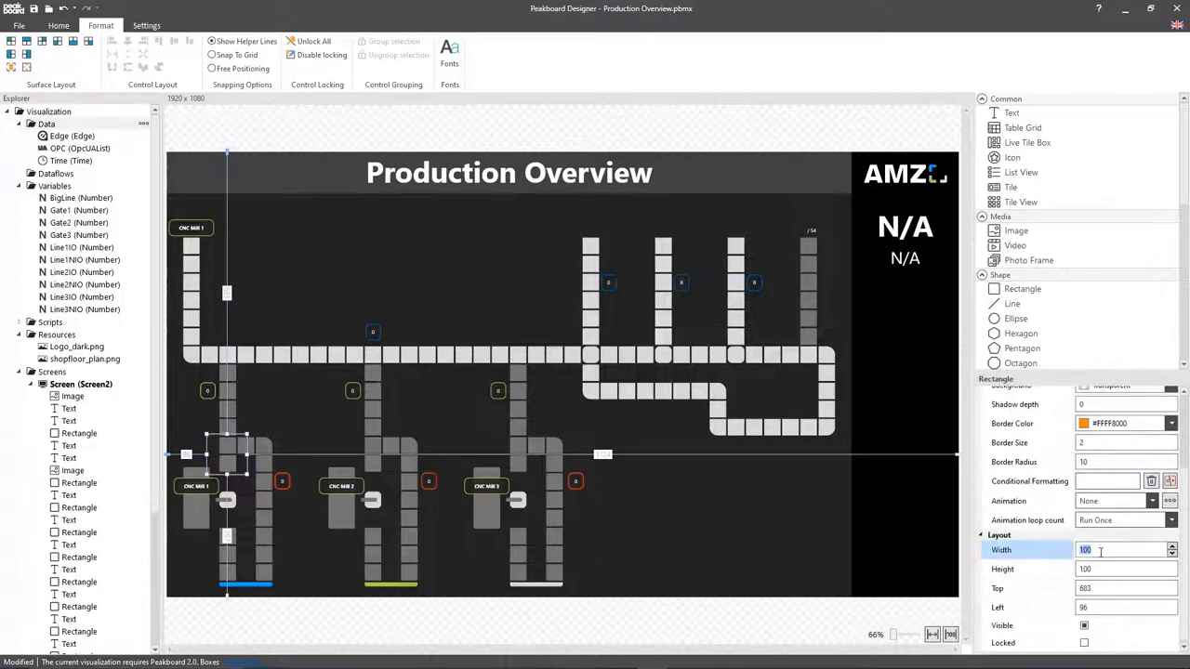
key(Tab)
text(40)
key(Tab)
text(648)
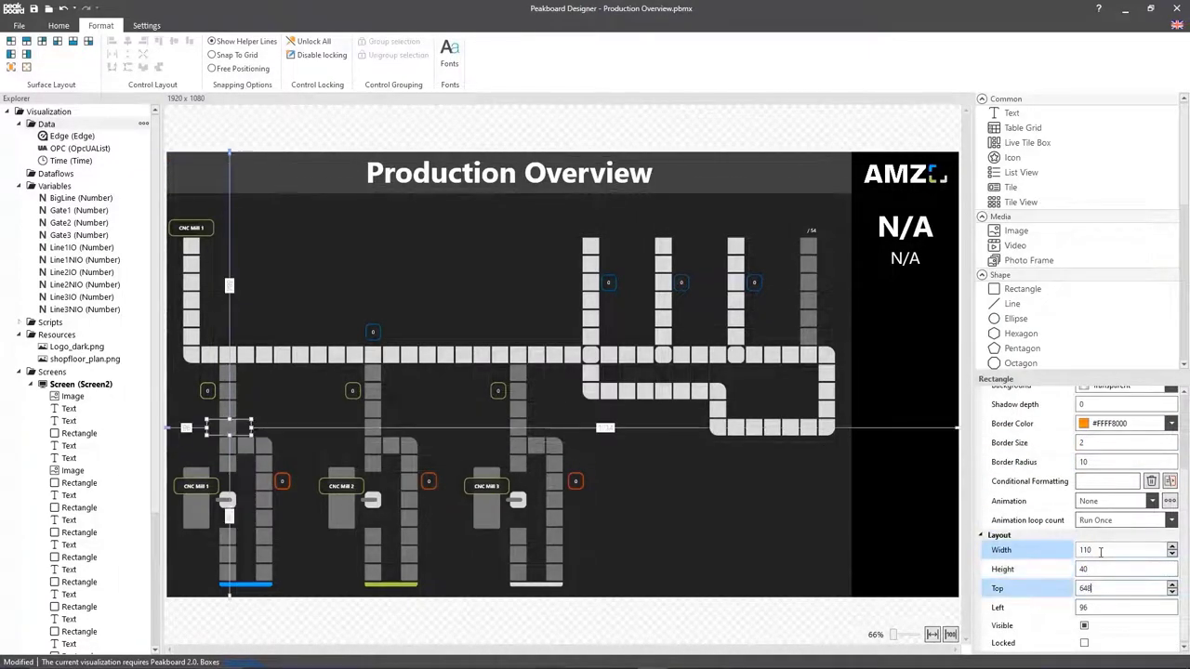
key(Tab)
text(93)
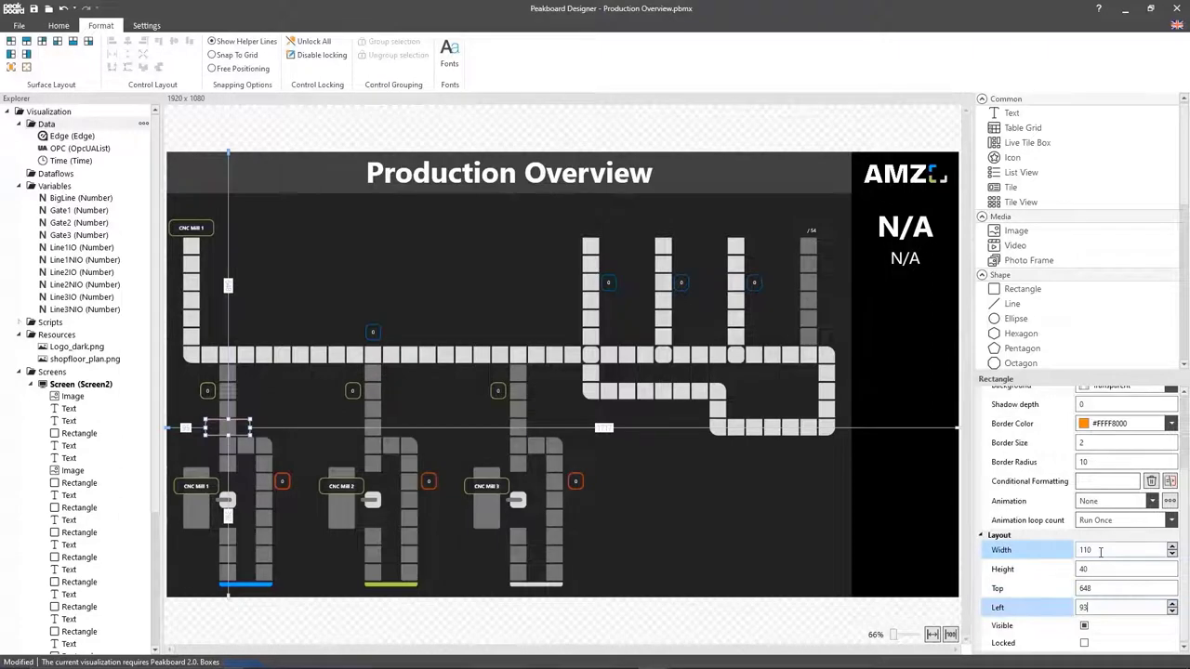
Step: Add a conditional formatting rule to the orange rectangle with the condition OPC Factory2_Line1Positioner_AlwaysRaise == False
click(1170, 481)
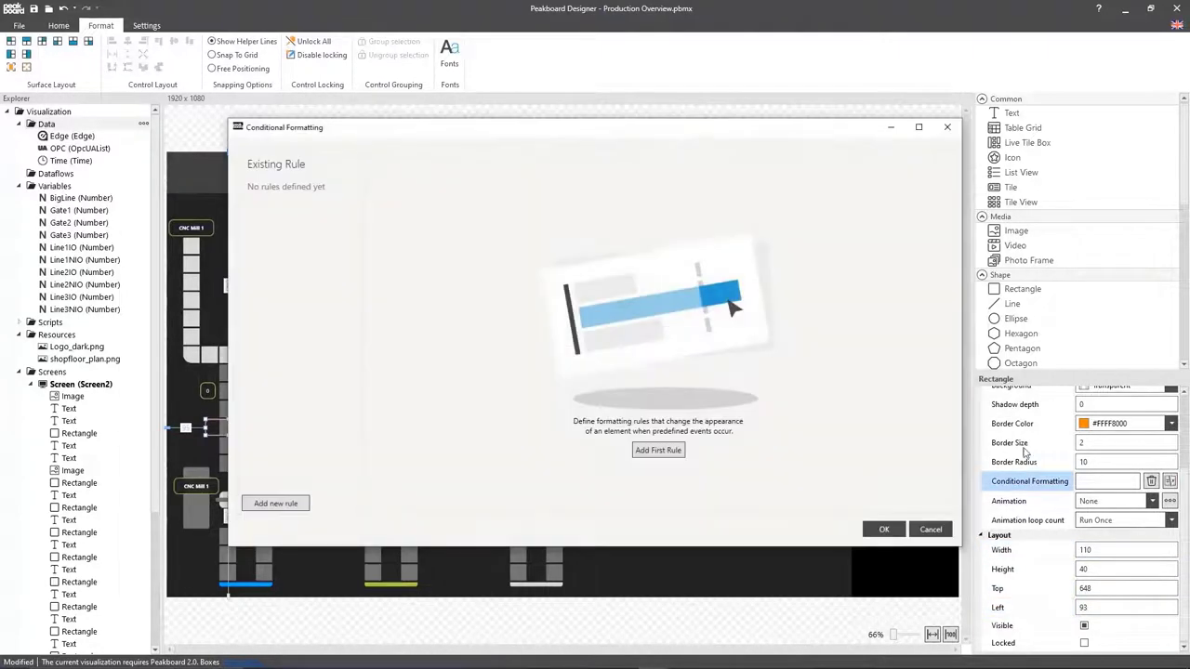
click(659, 451)
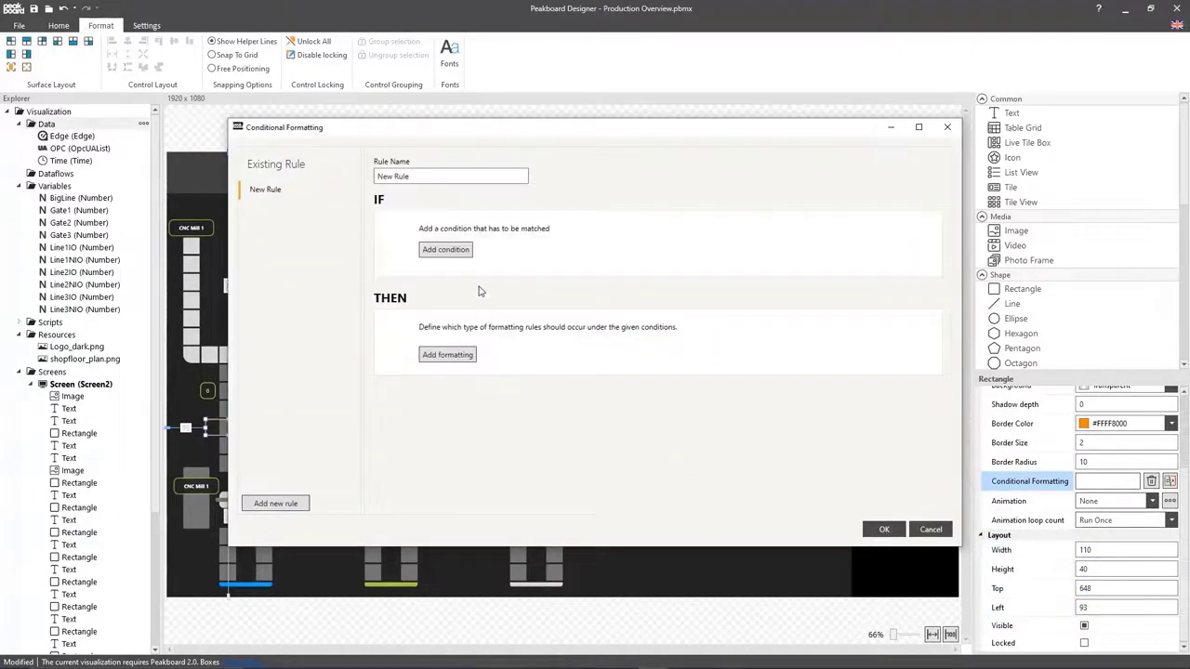
click(462, 251)
click(535, 239)
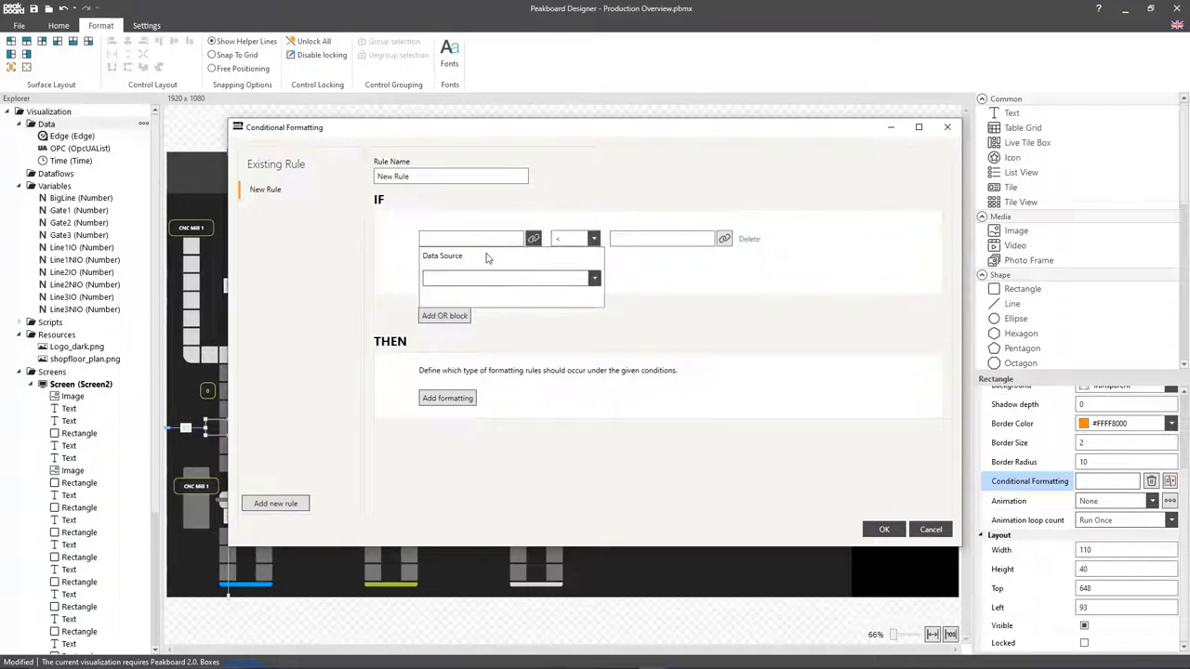
click(475, 279)
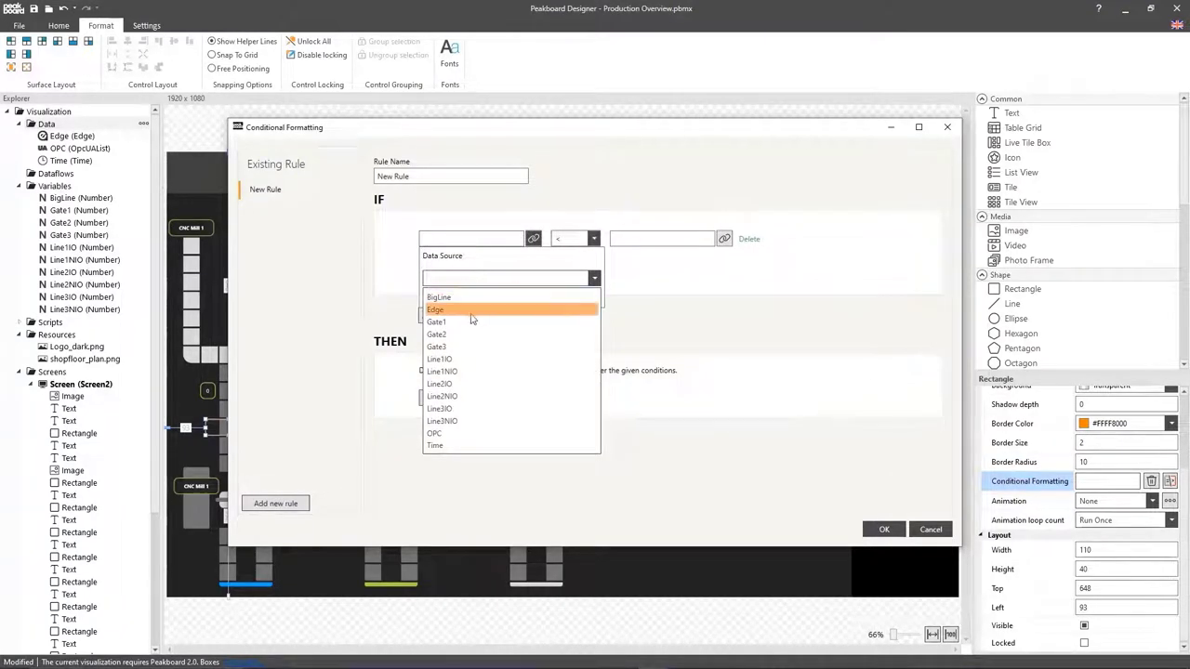
click(459, 434)
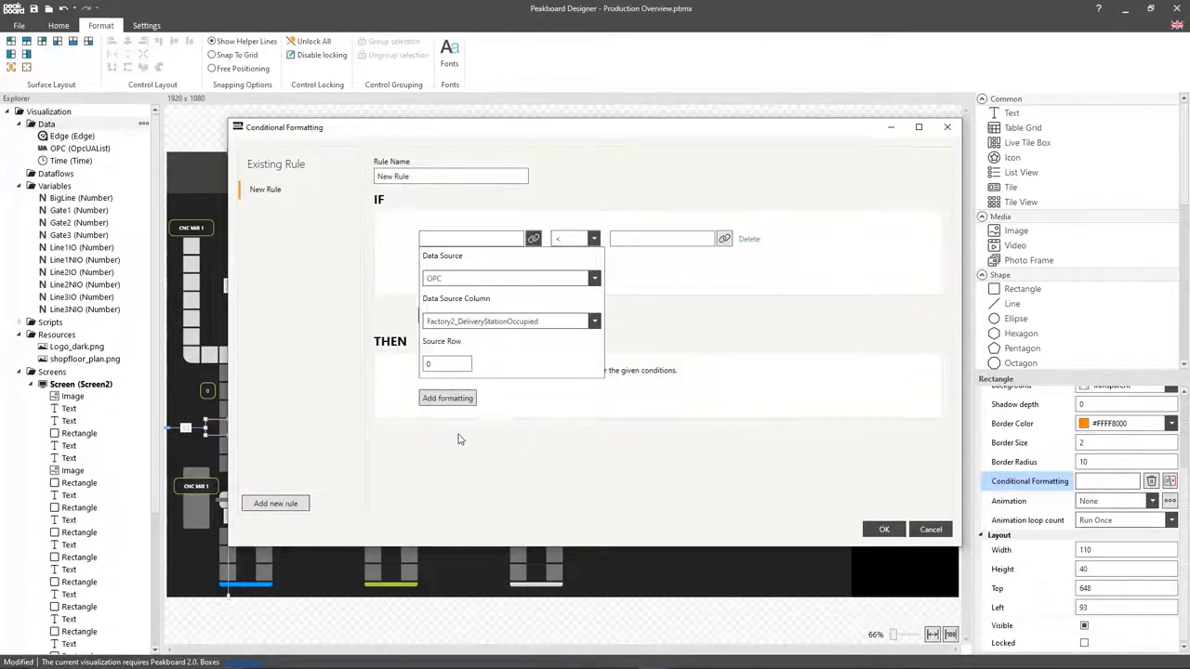
click(497, 323)
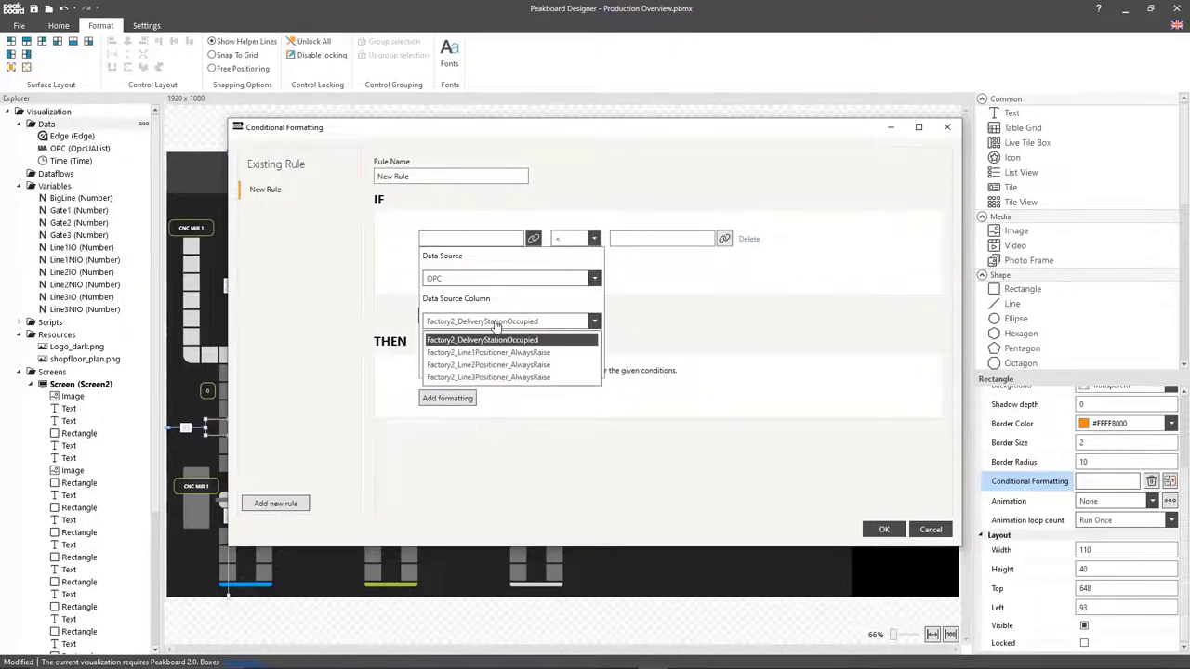
click(496, 354)
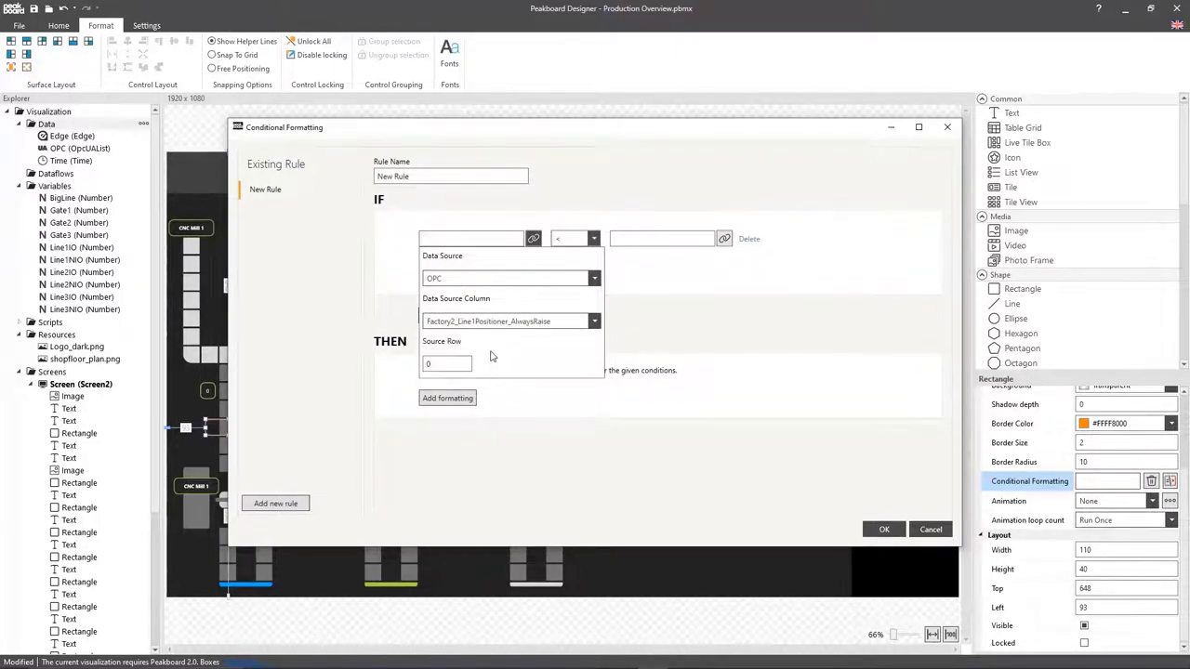
click(580, 243)
click(570, 255)
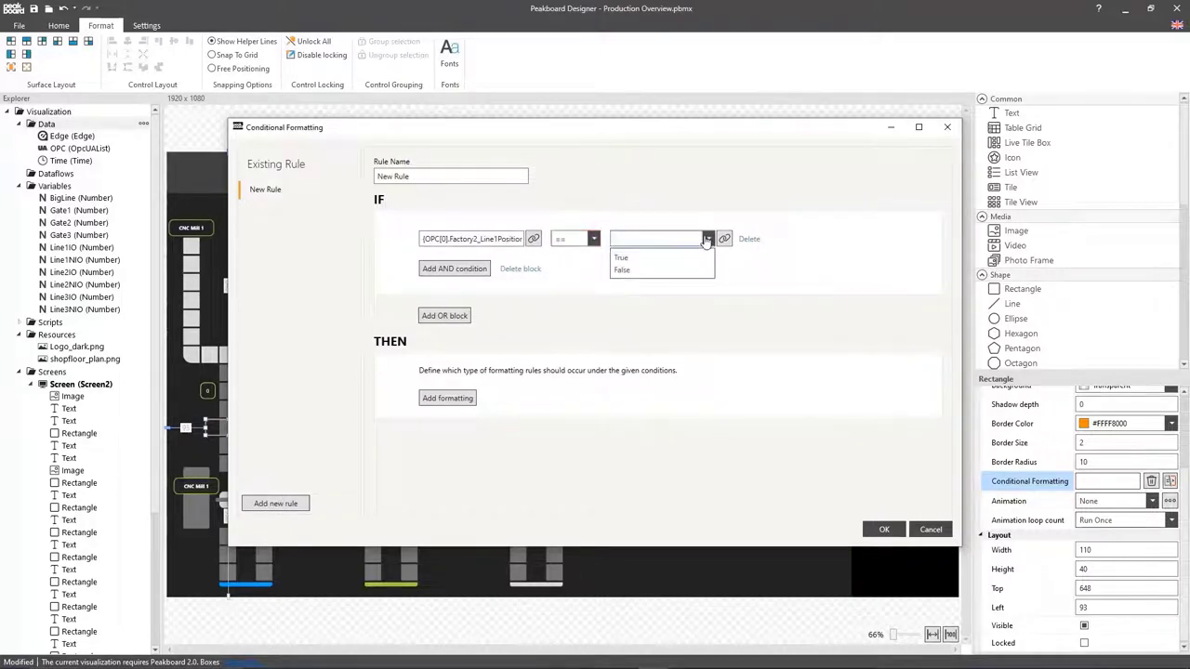
click(638, 272)
Step: Make the rectangle's rule change the border color to green, and apply the conditional formatting
click(440, 399)
click(719, 394)
click(720, 394)
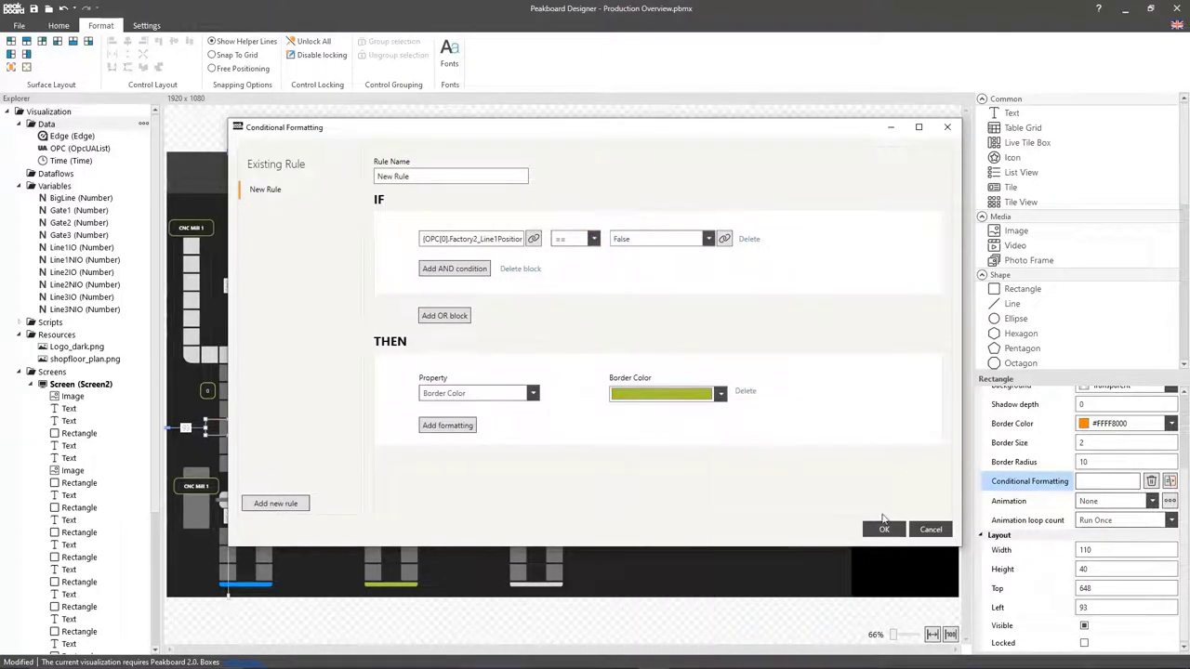
click(884, 529)
Step: Add a text control reading Quality Control 1 with the extrasmall_bold font and centered horizontal and vertical alignment
double_click(256, 482)
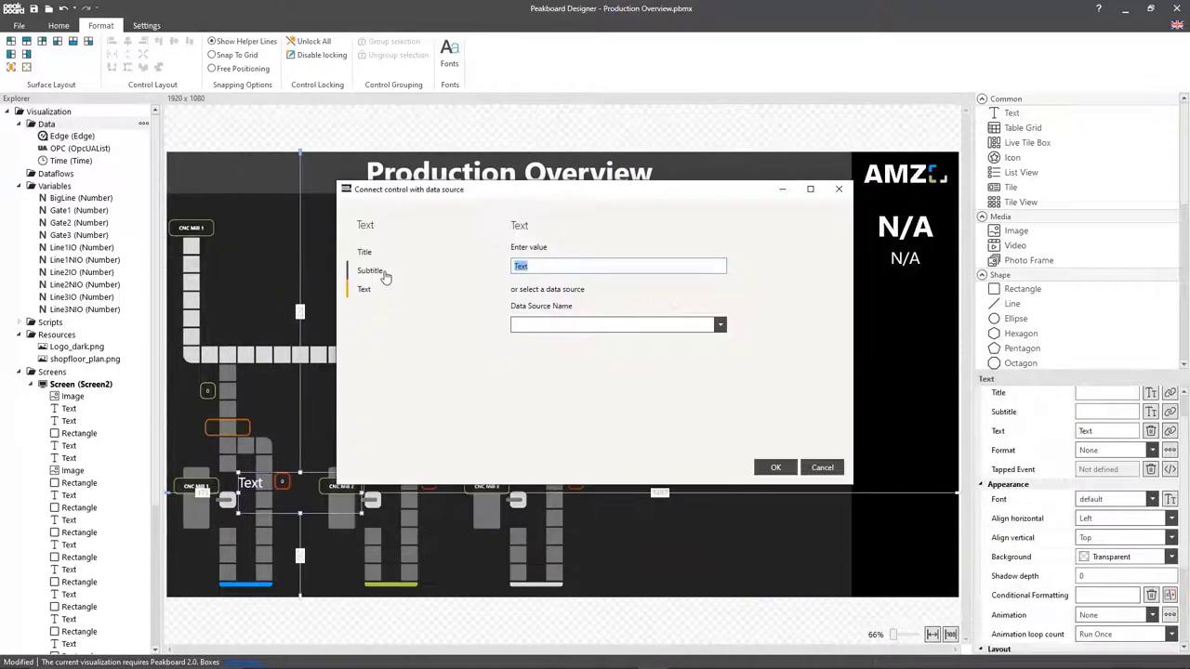
click(775, 465)
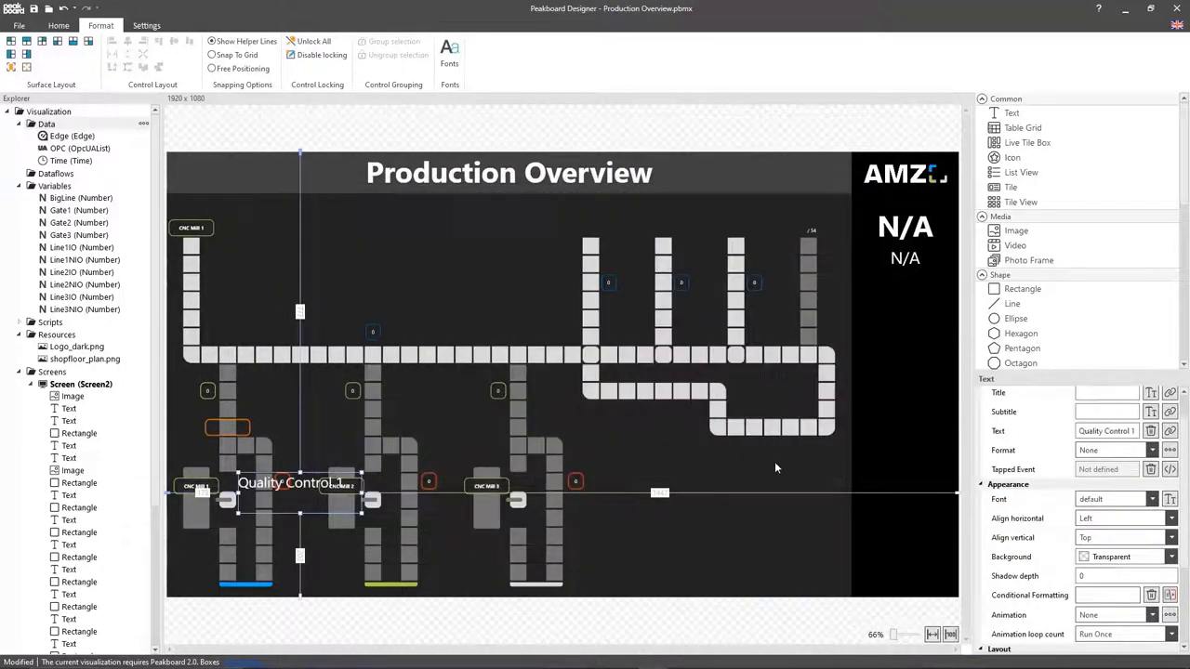
click(1108, 502)
click(1110, 609)
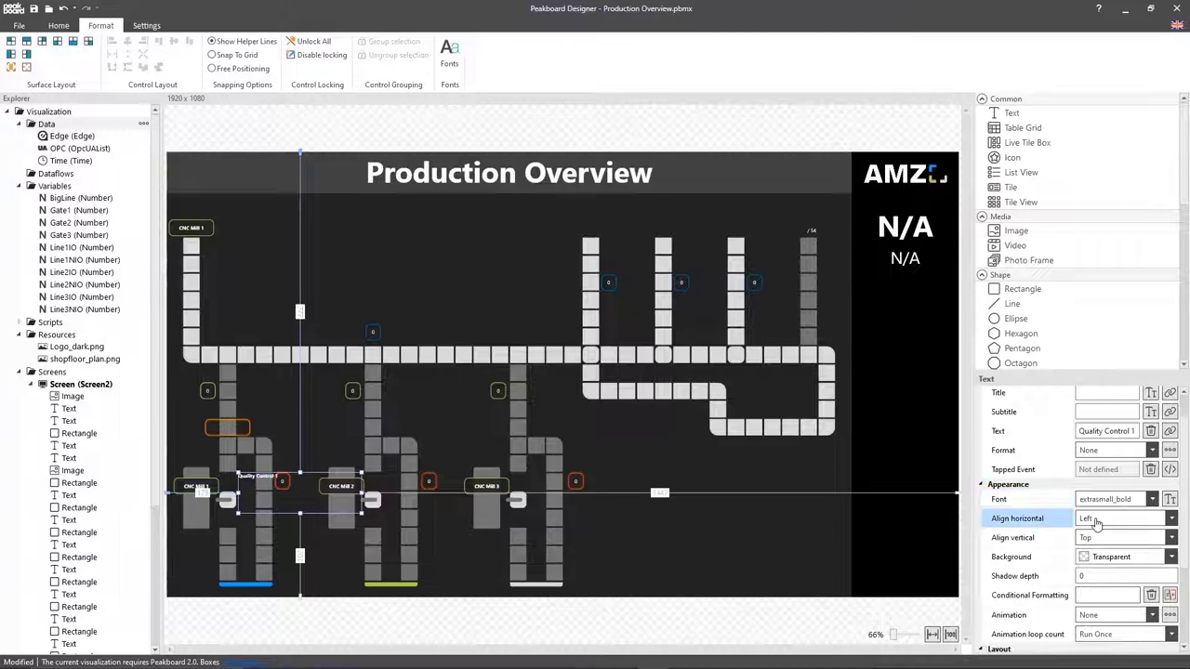
click(1095, 521)
click(1097, 548)
click(1099, 539)
click(1099, 568)
Step: Match the Quality Control 1 text's size to the orange rectangle, center it there, and fit it into the rectangle's upper half
ctrl+click(242, 430)
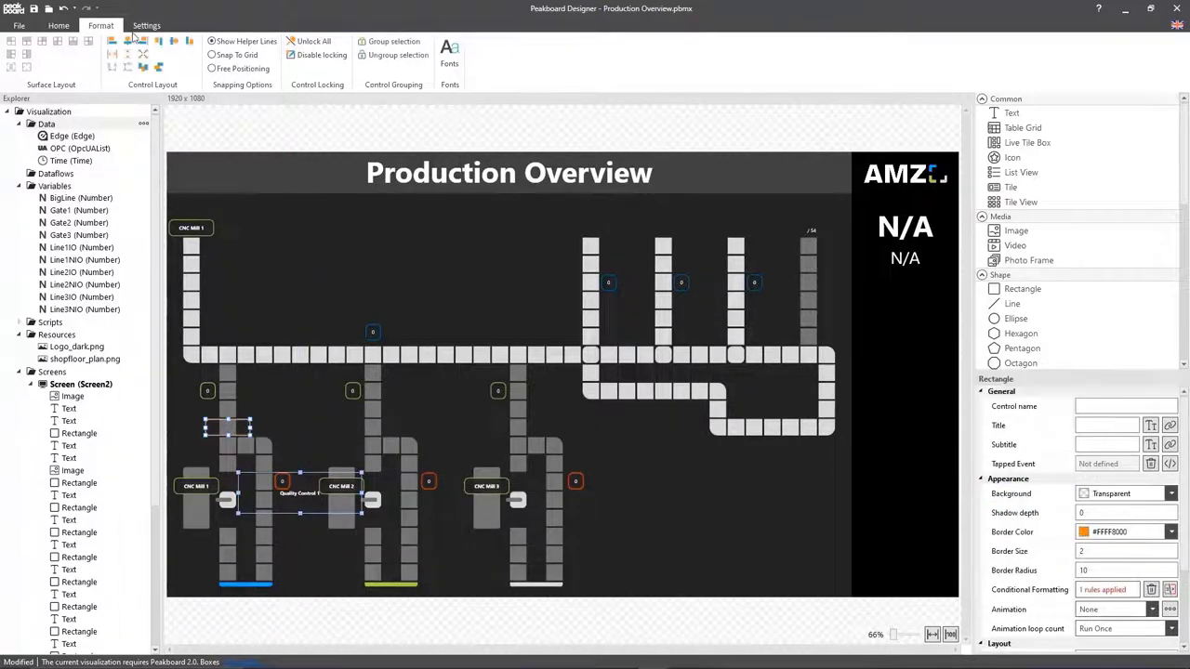
click(143, 54)
click(128, 41)
click(174, 41)
click(229, 429)
scroll(223, 435, up, 4)
mouse_move(243, 423)
mouse_down()
mouse_move(243, 408)
mouse_move(243, 422)
mouse_up()
Step: Duplicate the Quality Control 1 text into the rectangle's lower half, with the extrasmall font and the text Unmanned
key(ctrl+c)
key(ctrl+v)
click(1113, 531)
click(1111, 623)
triple_click(1104, 465)
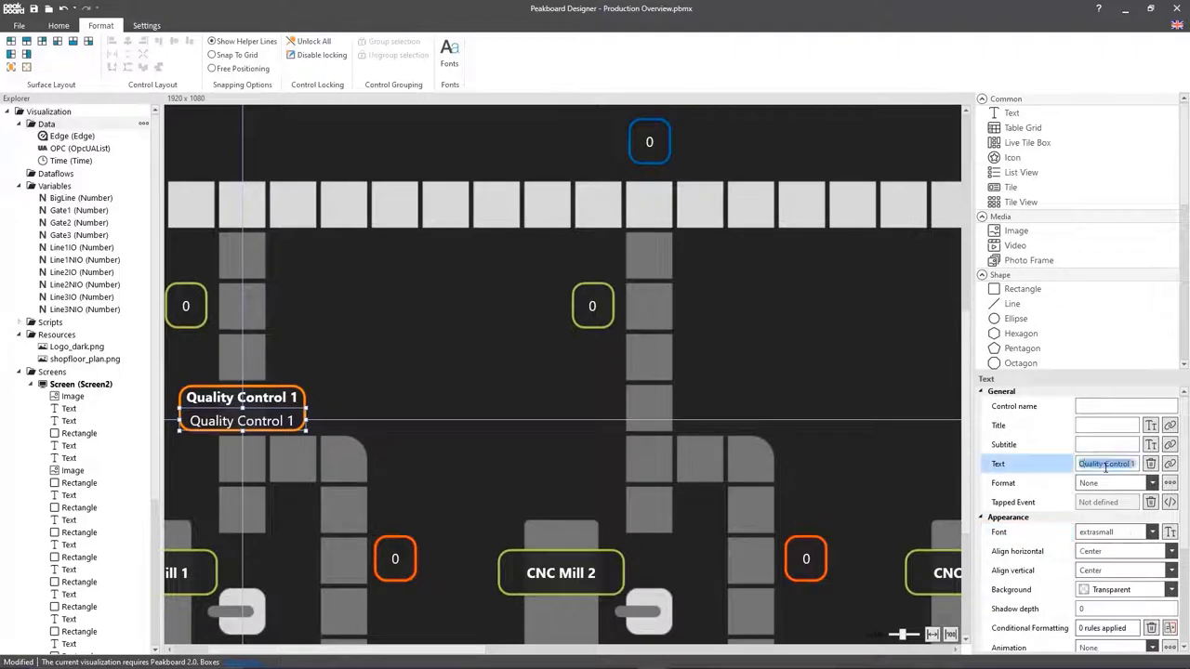
text(Unmanned)
Step: Add a conditional formatting rule to the Unmanned text with the condition OPC Factory2_Line1Positioner_AlwaysRaise == False
click(1169, 629)
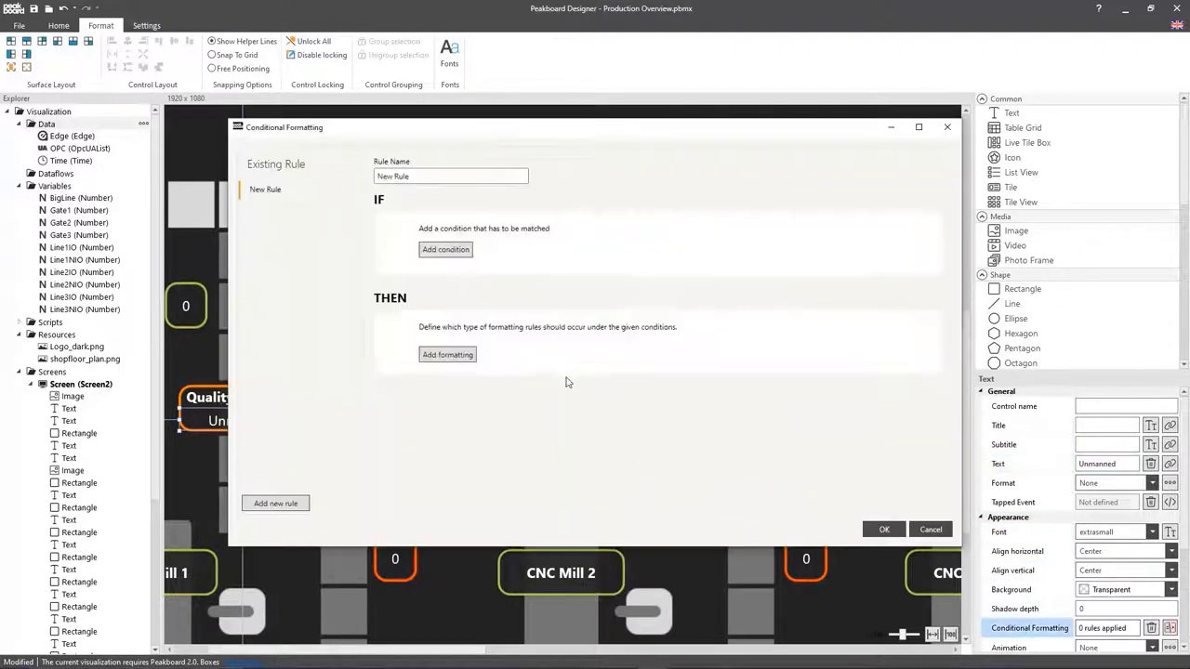
click(442, 249)
click(533, 239)
click(507, 278)
click(465, 433)
click(474, 319)
click(474, 353)
click(572, 239)
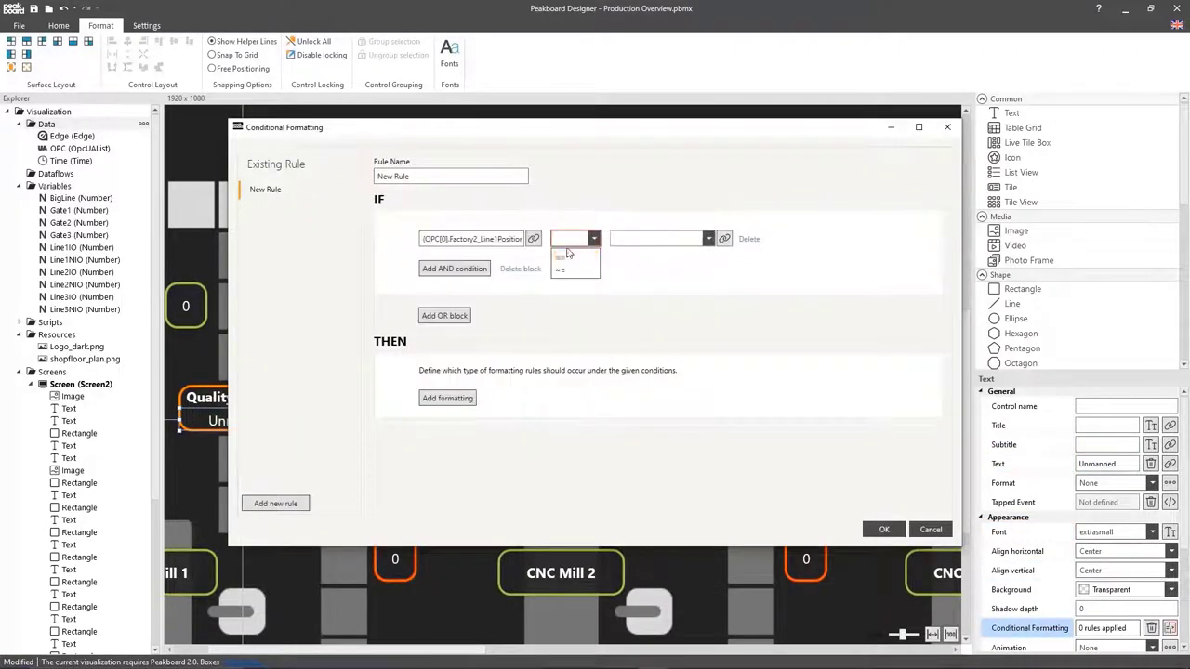
click(708, 239)
click(651, 269)
Step: Make the status text's rule change the text to Manned, and apply the conditional formatting
click(439, 400)
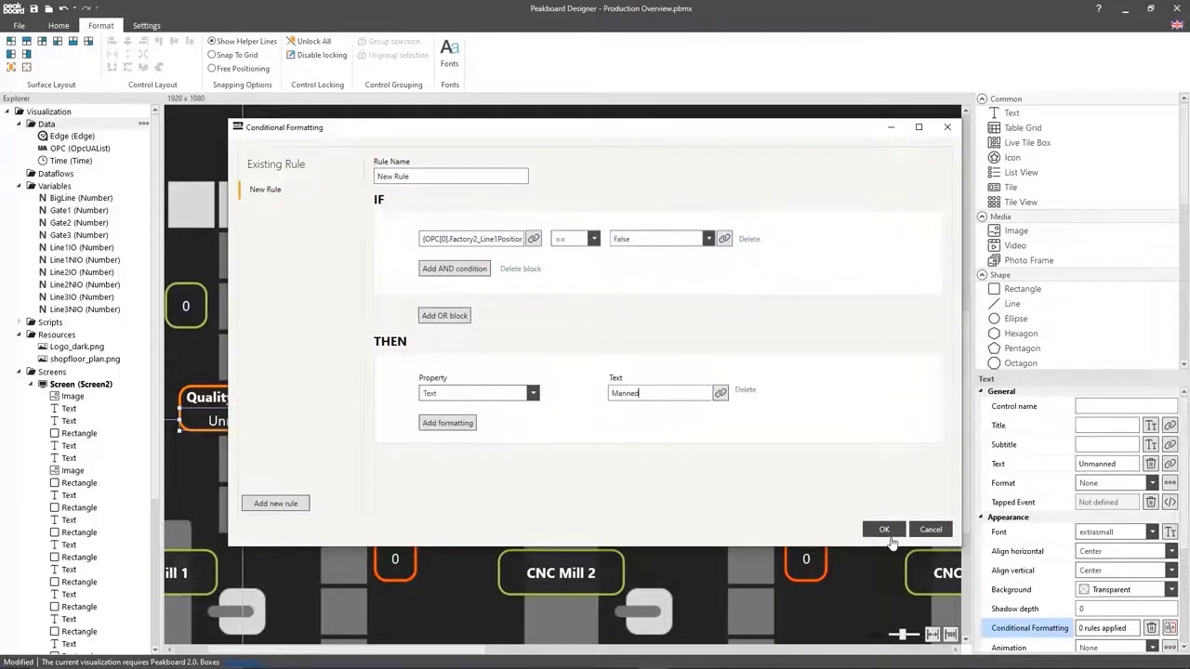
click(884, 531)
click(933, 634)
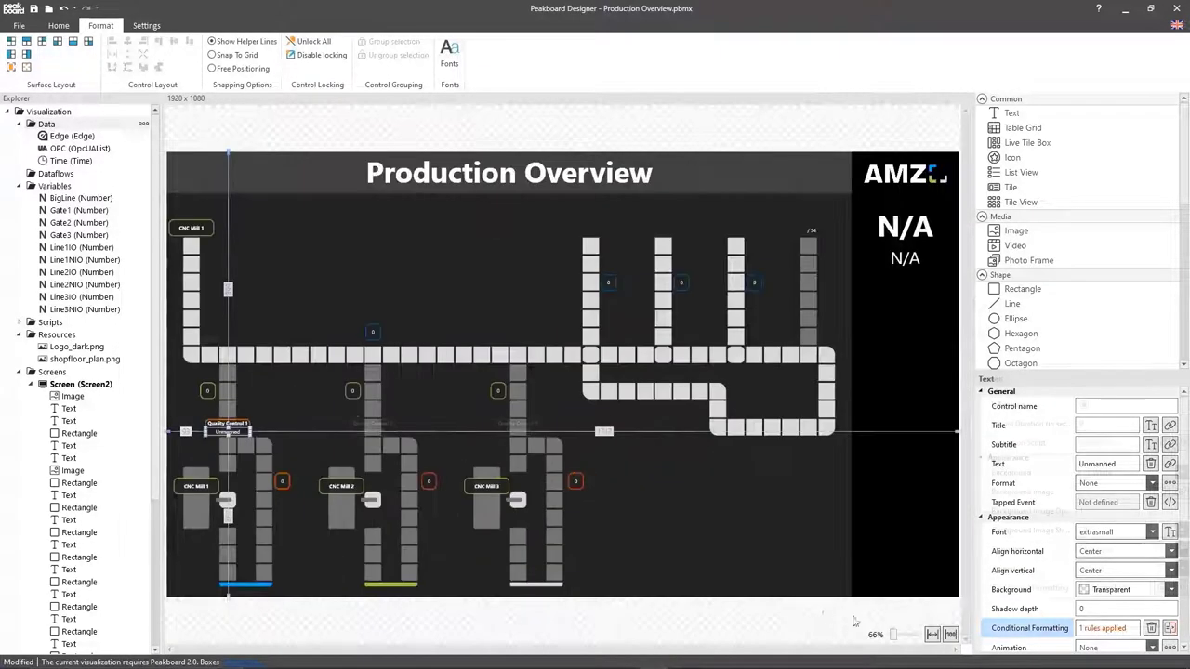
Step: Add a SQL Server data source named Gates that reuses the existing AWMZ-DB connection
click(332, 232)
right_click(67, 126)
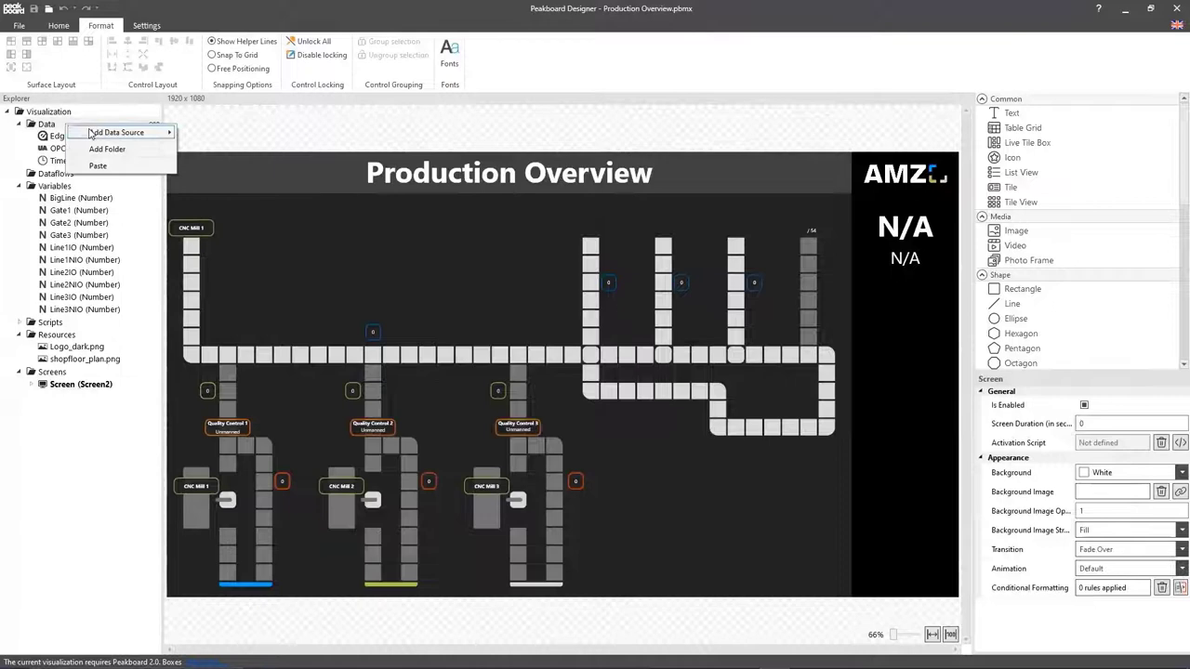
click(226, 279)
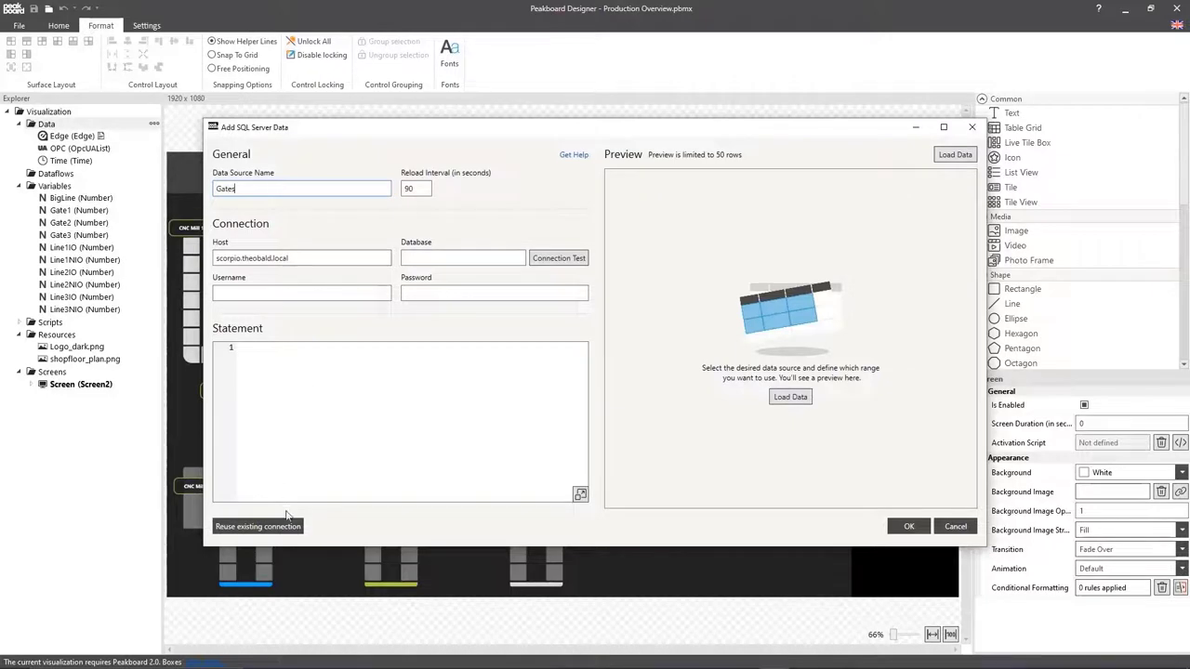
click(279, 526)
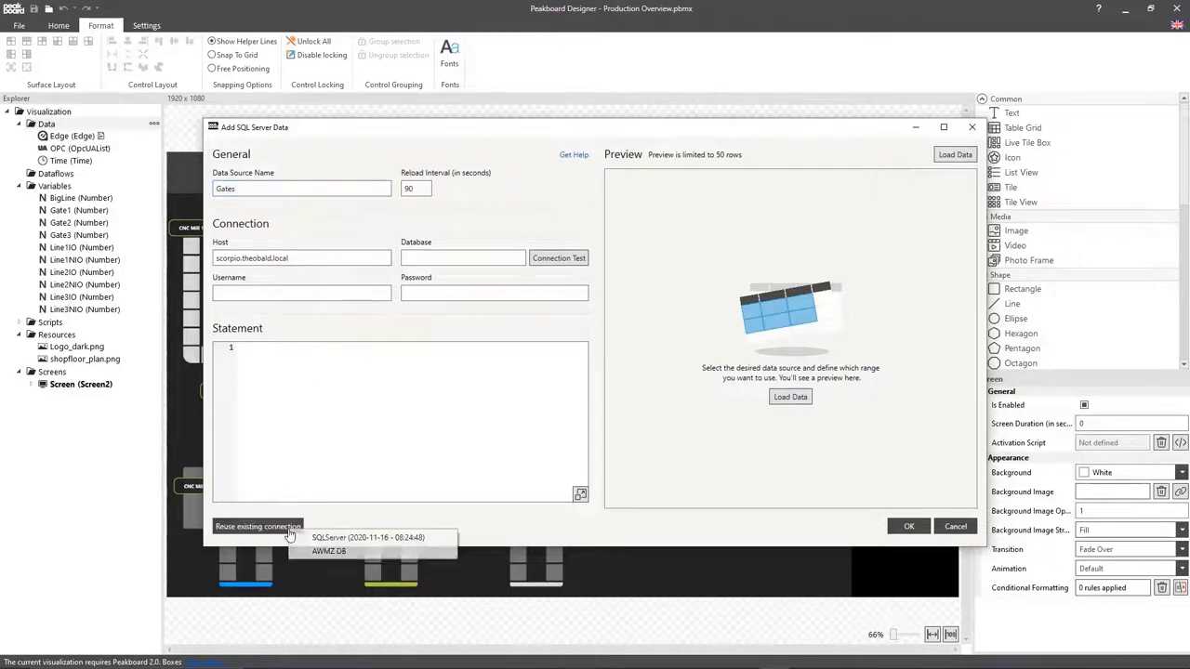
click(330, 551)
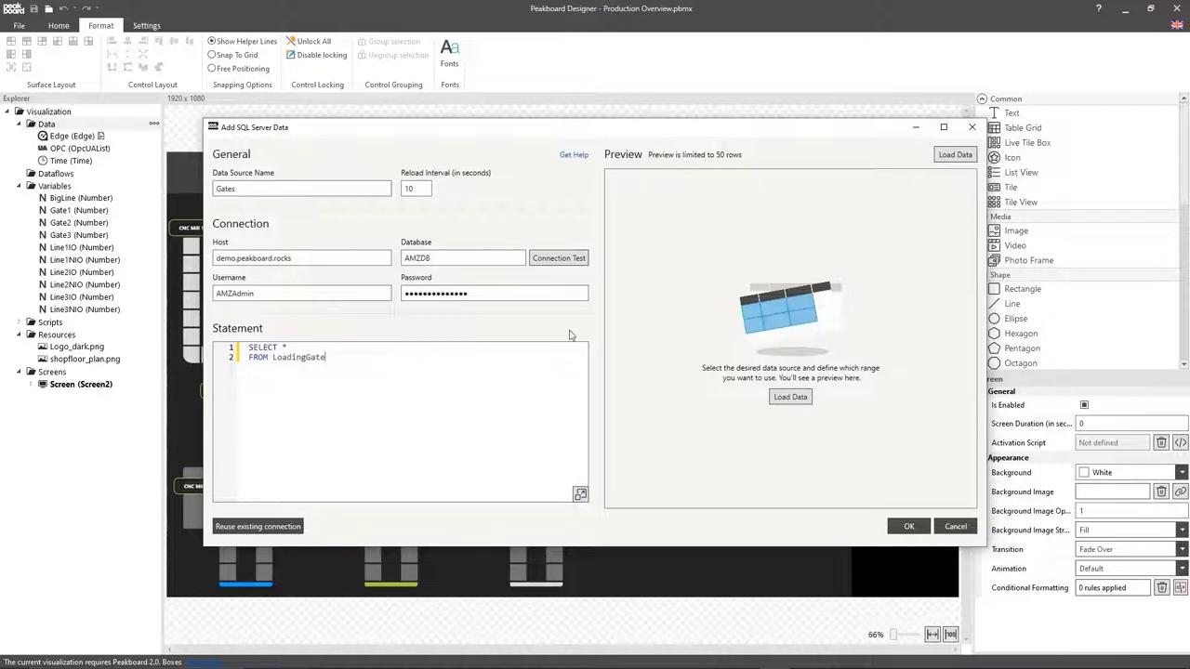
Step: Give the Gates source a 10-second reload interval and the statement SELECT * FROM LoadingGate, load its data and save it
click(954, 154)
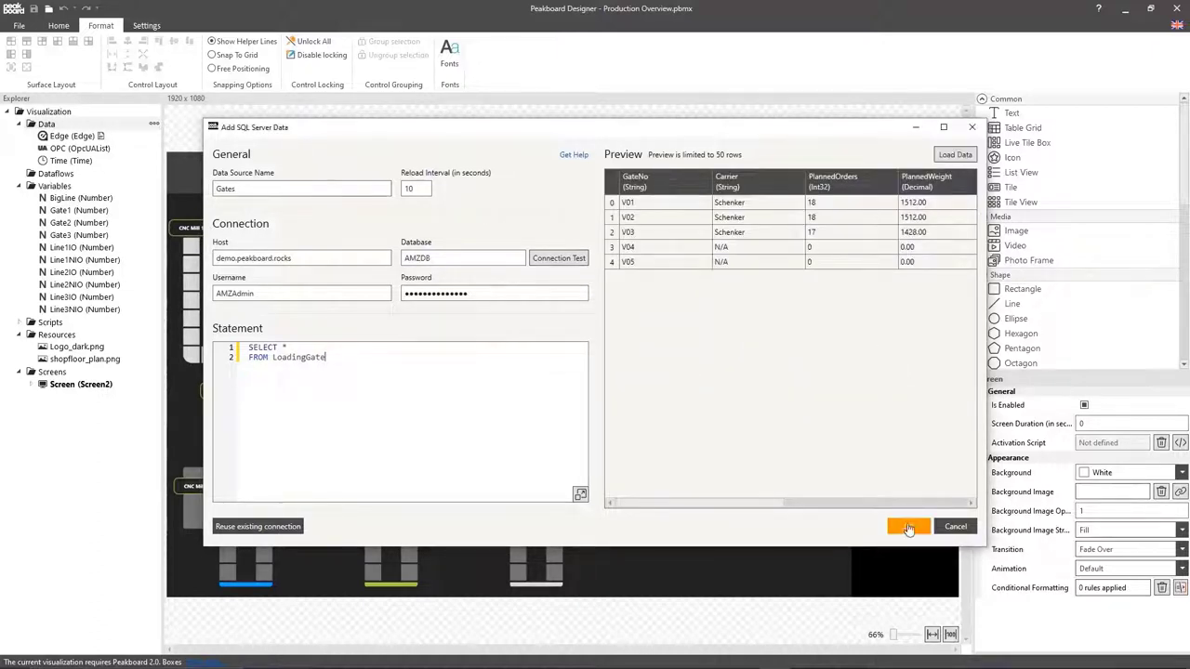
drag(769, 505, 943, 505)
click(908, 526)
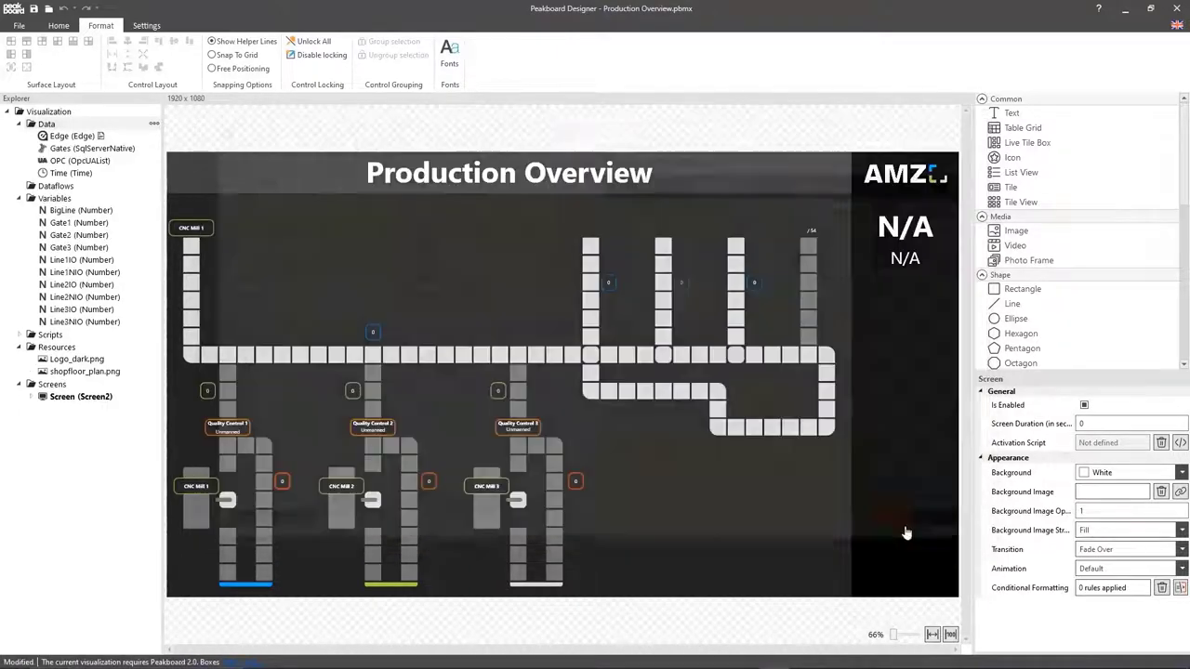
Step: Add a rectangle to the screen with border color #FFABEA4C, border size 2 and border radius 10
click(680, 435)
click(1123, 532)
click(1023, 510)
click(1116, 551)
text(2)
key(Tab)
text(10)
scroll(1097, 567, down, 3)
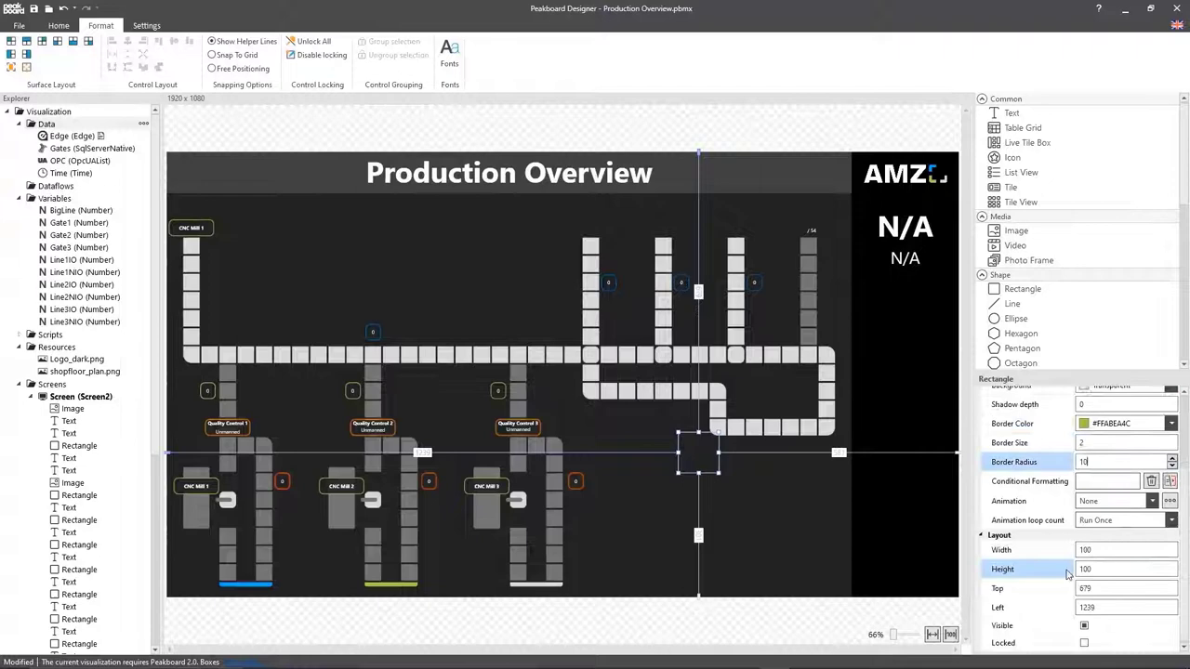
Step: Set the green rectangle's height to 40, top to 162 and left to 973, placing it above the first gate lane
click(1105, 553)
text(40)
key(Tab)
text(162)
key(Tab)
text(973)
Step: Add a text control reading Gate 1 with the extrasmall_bold font, centered horizontally and vertically
drag(1030, 113, 492, 257)
text(Gate 1)
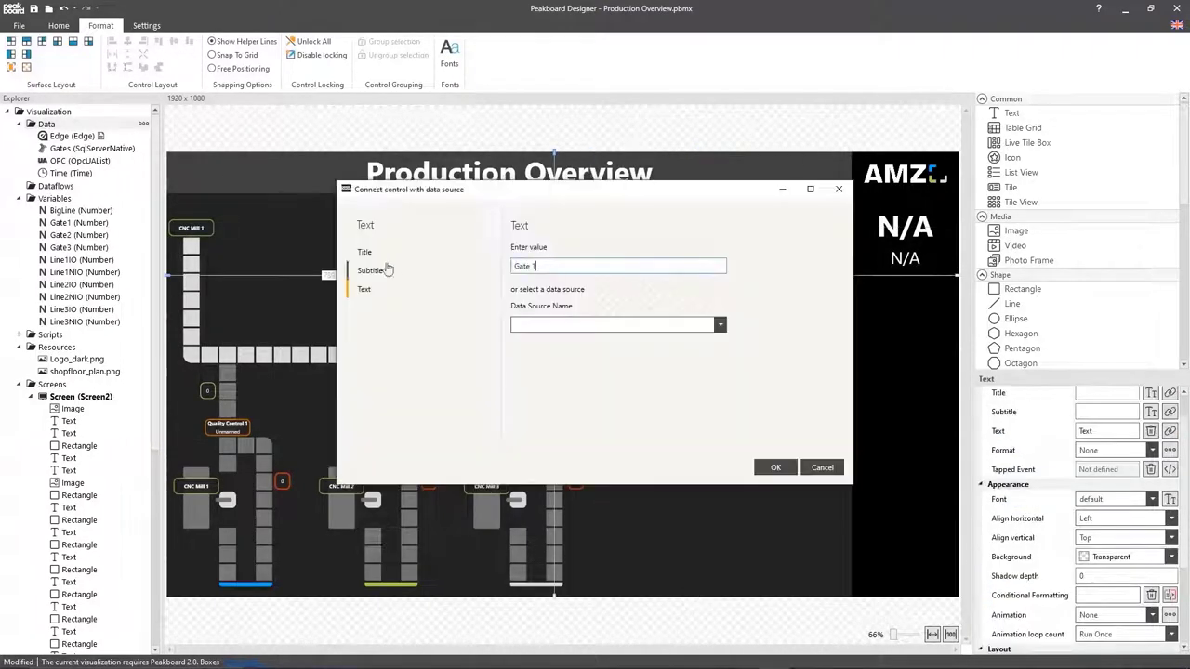
click(776, 468)
click(1113, 612)
click(1115, 518)
click(1097, 549)
click(1116, 537)
click(1097, 568)
scroll(1065, 595, down, 3)
Step: Align the Gate 1 text with the green rectangle and fit it into the rectangle's upper half
click(1113, 547)
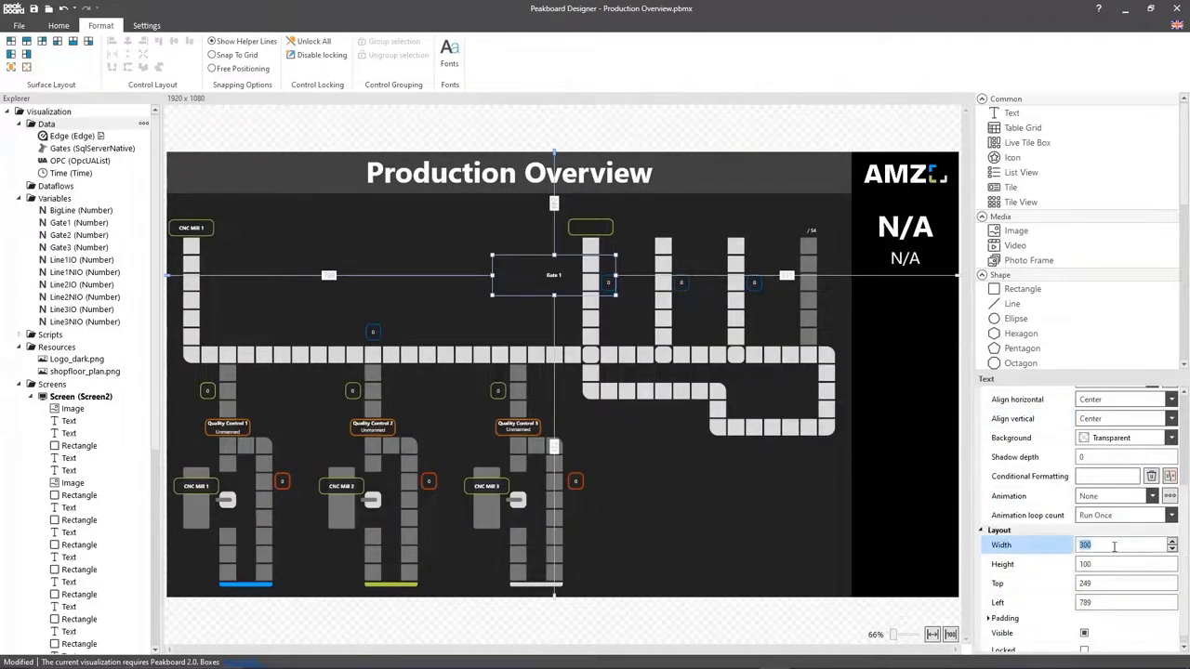
ctrl+click(591, 226)
click(128, 54)
click(592, 269)
scroll(592, 279, up, 4)
click(588, 232)
mouse_move(588, 260)
mouse_down()
mouse_move(587, 236)
mouse_move(606, 249)
mouse_up()
Step: Fit a right-aligned extrasmall text into the rectangle's lower-left part and bind it to the Gates source's actual value
drag(655, 249, 593, 242)
click(1152, 532)
click(1116, 549)
click(1170, 464)
click(618, 324)
click(568, 407)
click(618, 364)
click(572, 435)
click(776, 468)
click(1121, 553)
click(1097, 594)
Step: Add a left-aligned copy of the count text in the rectangle's lower half and change its text to /
click(1130, 556)
click(1097, 569)
key(ctrl+v)
click(1170, 464)
triple_click(617, 266)
text(/)
click(775, 468)
Step: Bind the count text after the slash to the PlannedOrders column of the Gates source
scroll(581, 267, up, 2)
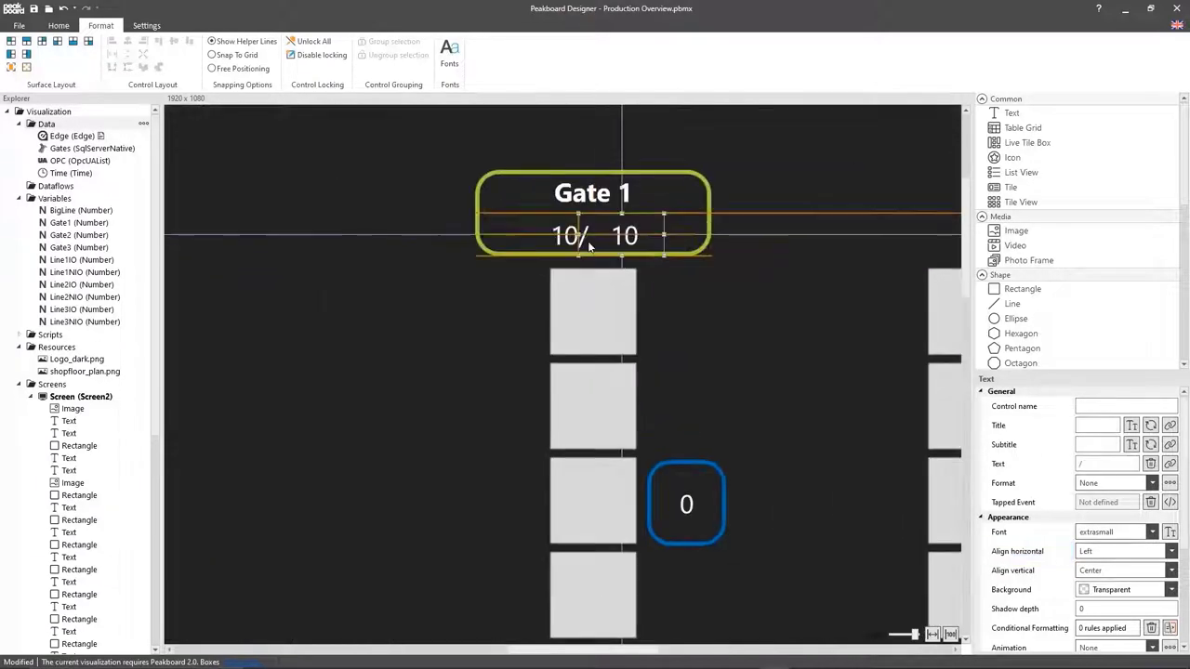
click(623, 236)
click(1170, 464)
click(640, 364)
click(572, 448)
click(776, 468)
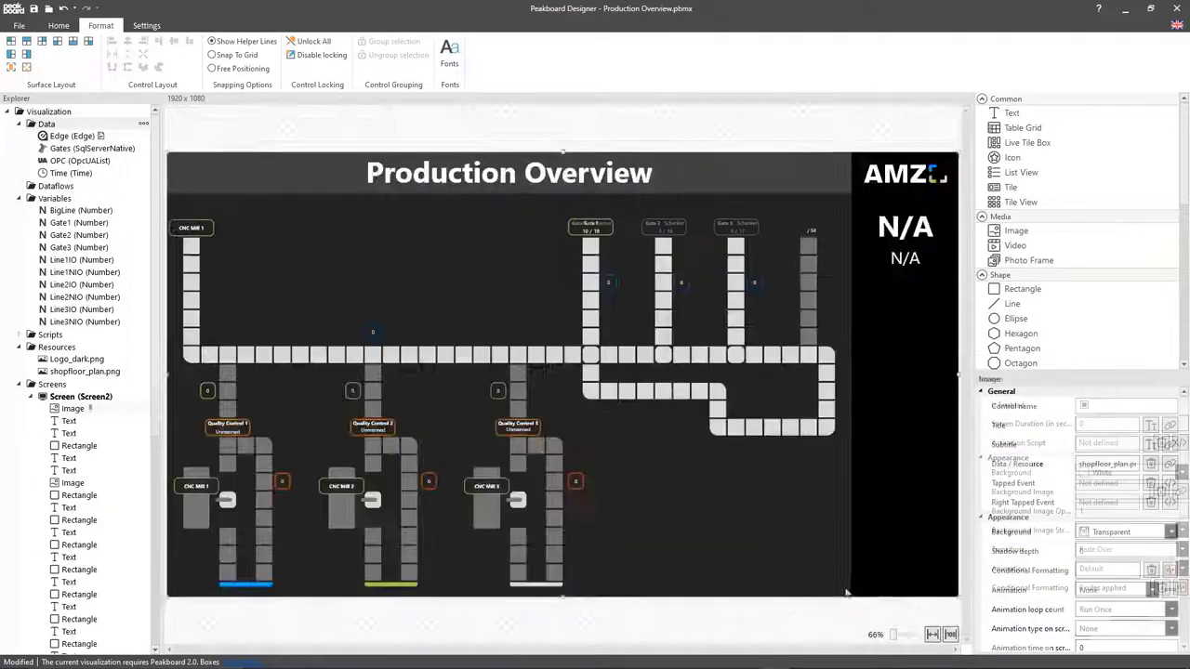
Step: Duplicate the Gates data source under the name Warehouse
right_click(102, 150)
click(186, 261)
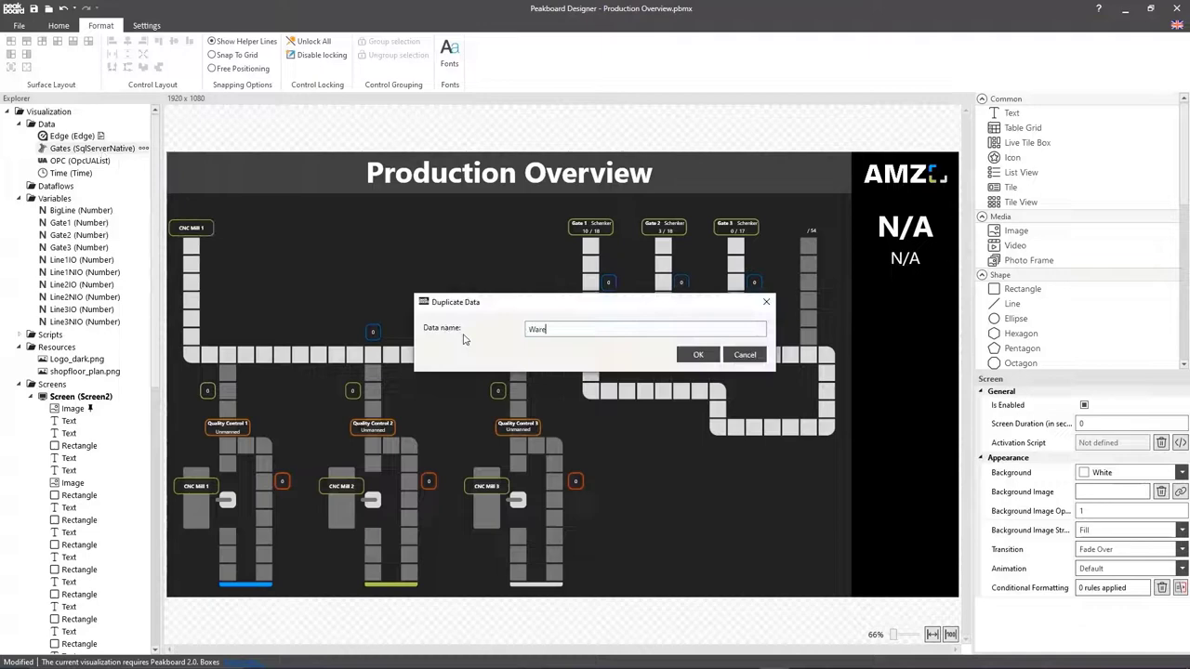
key(Return)
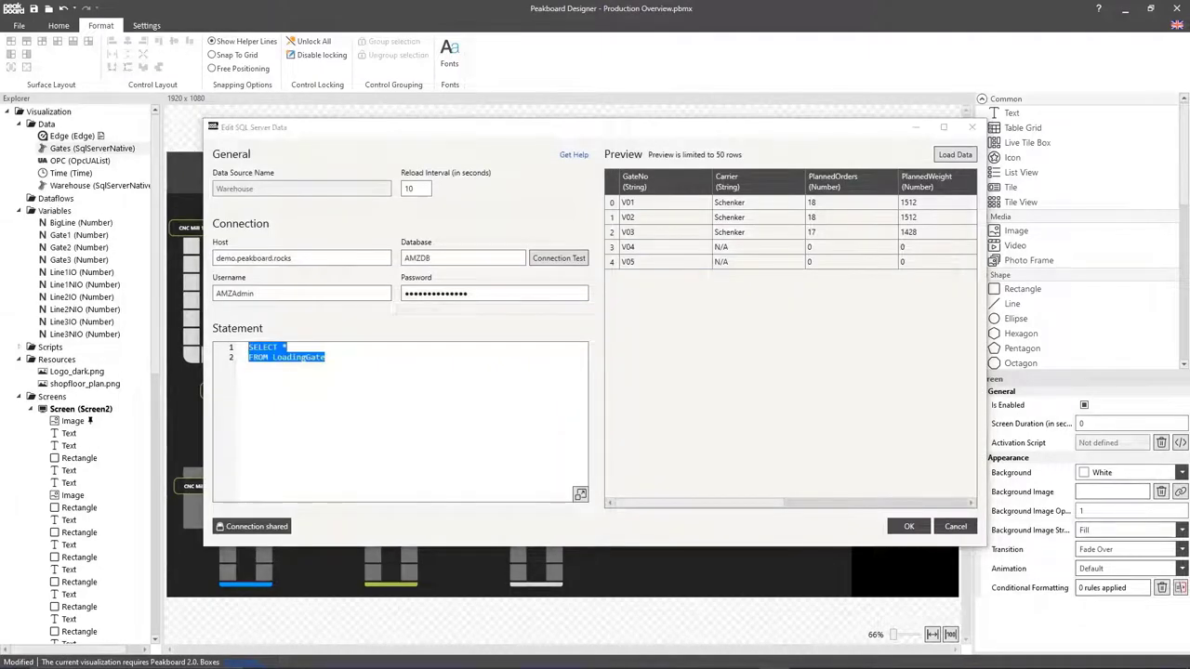
Step: Set the Warehouse statement to SELECT COUNT(StorageLocation) as 'LoadCount' FROM [AMZDB].[dbo].[WarehouseLocation] WHERE HUNo <> '', load its data and save it
text(SELECT COUNT(StorageLocation) as 'LoadCount'   FROM [AMZDB].[dbo].[WarehouseLocation]   WHERE HUNo <> '')
click(946, 156)
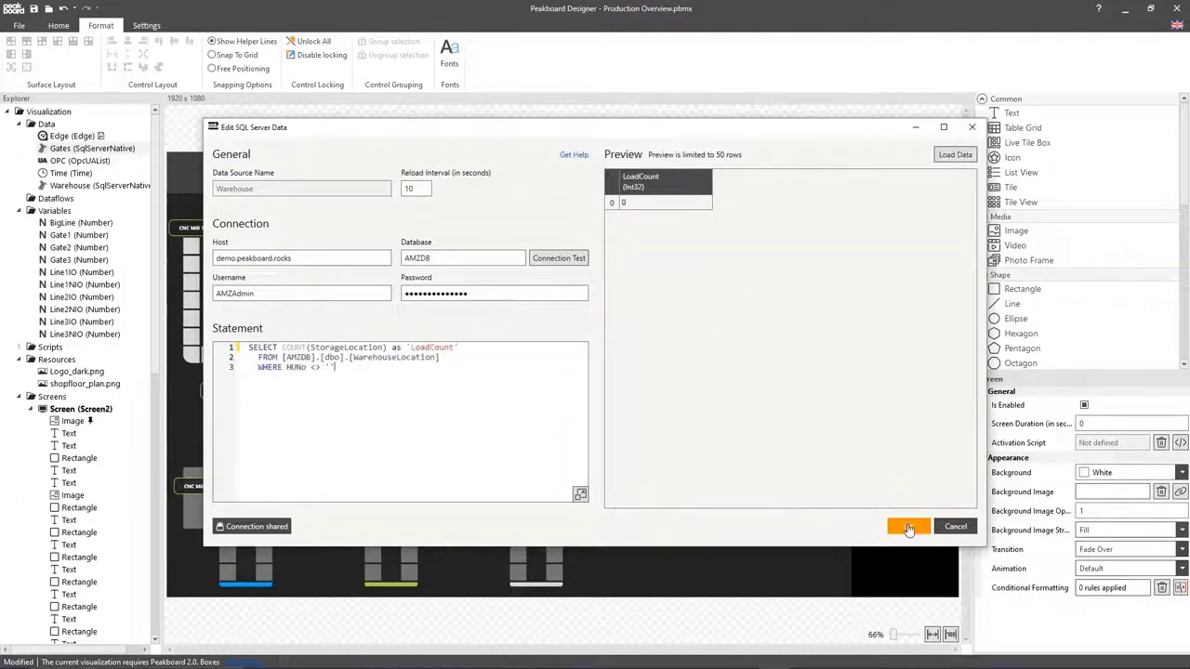
click(908, 527)
Step: Copy the Gate 3 label group and place the copy above the dark lane, around the / 54 text
click(739, 231)
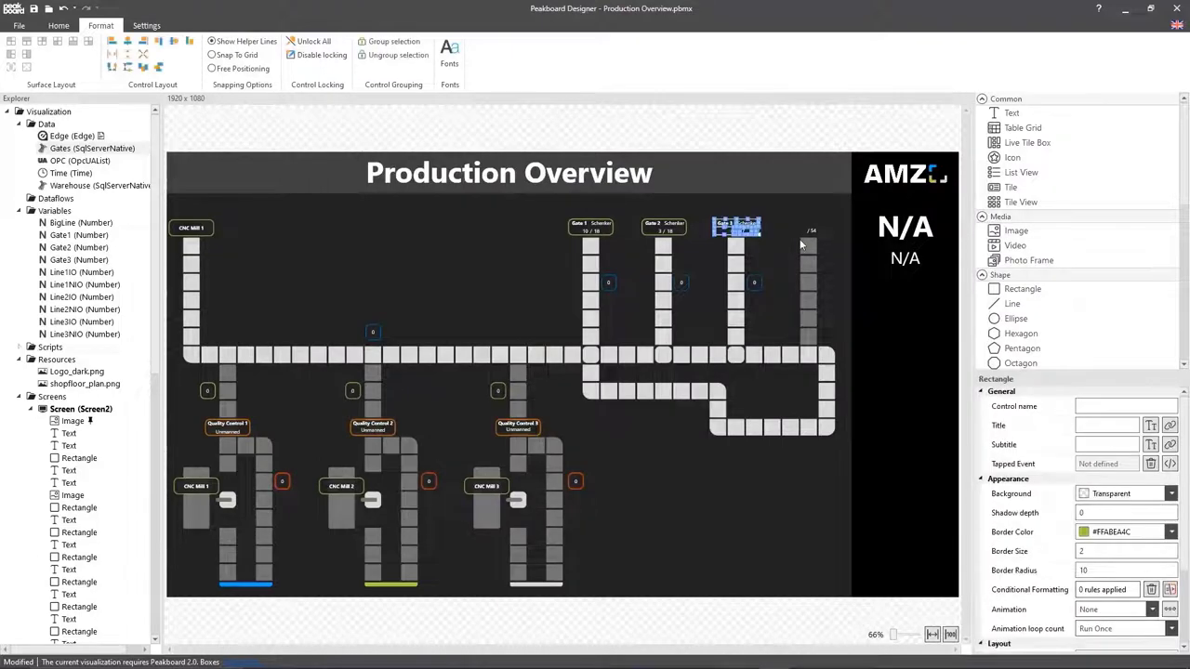
key(ctrl+v)
scroll(794, 242, up, 5)
drag(659, 149, 812, 132)
click(842, 127)
click(839, 146)
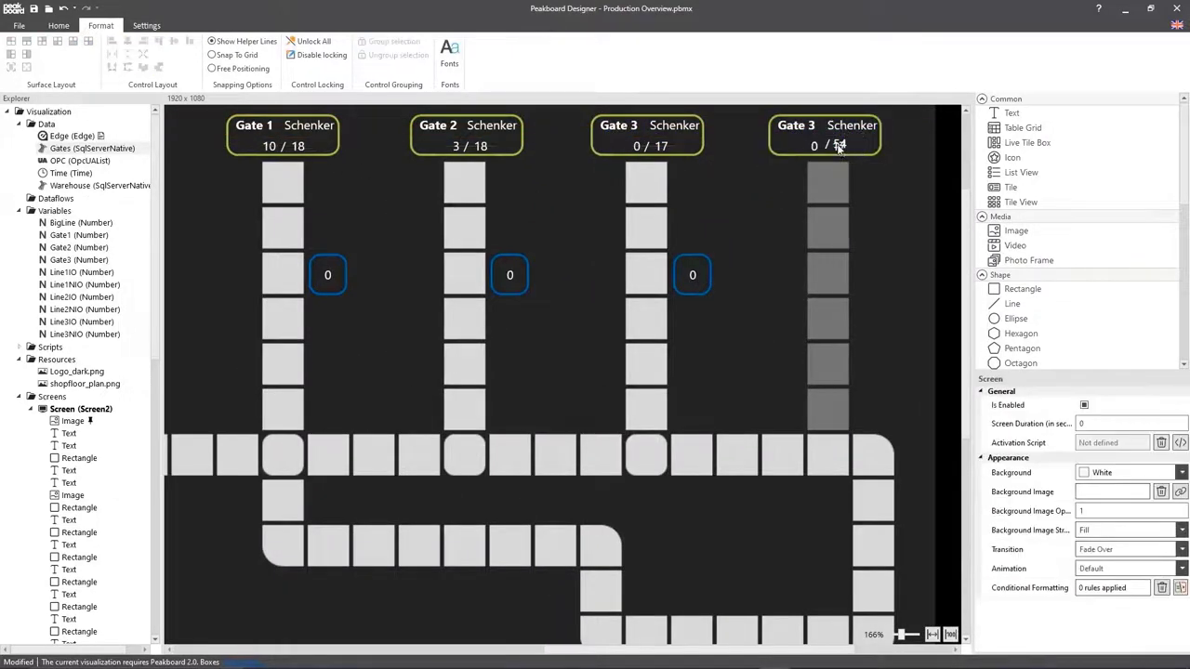
Step: Bind the count text before / 54 in the copied label to the Warehouse source's LoadCount column
scroll(837, 245, up, 4)
click(757, 253)
click(758, 256)
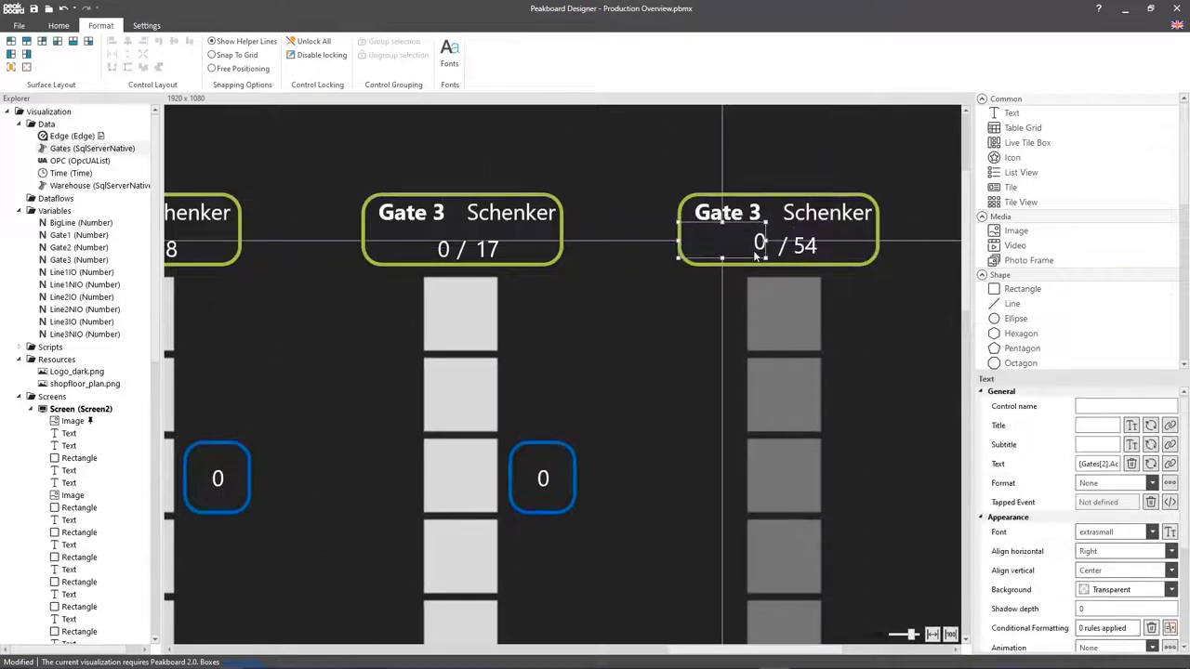
double_click(756, 256)
click(549, 325)
click(546, 401)
click(545, 363)
click(541, 381)
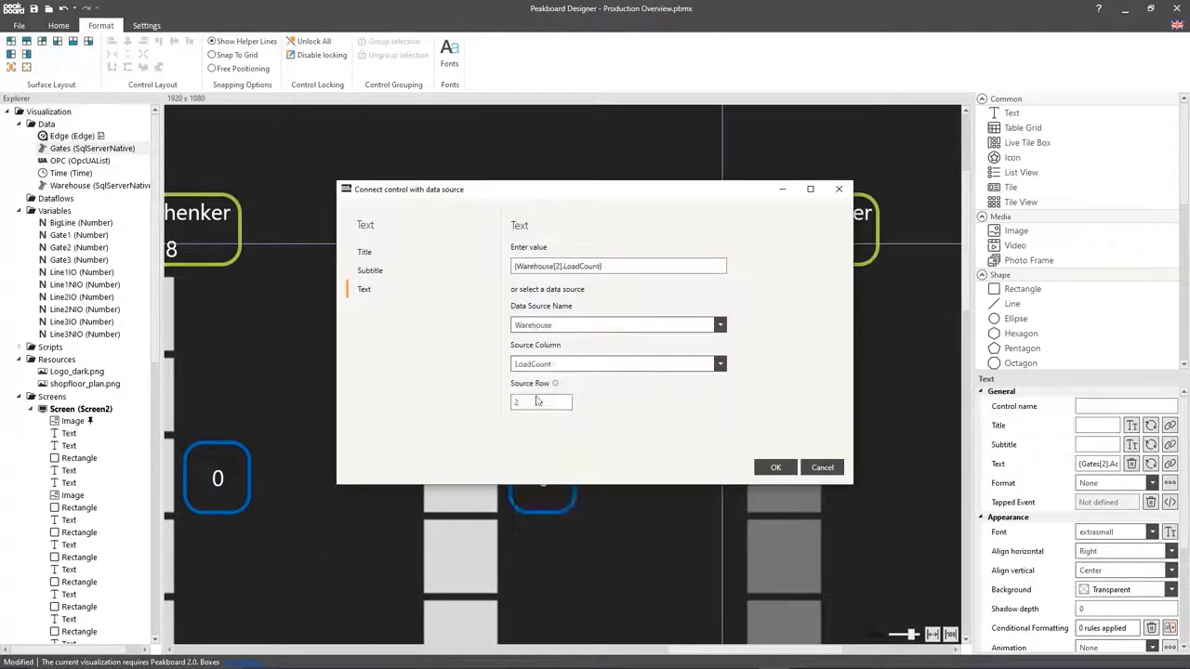
click(776, 467)
Step: Change the copied label's Gate 3 text to Buffer Storage
click(777, 206)
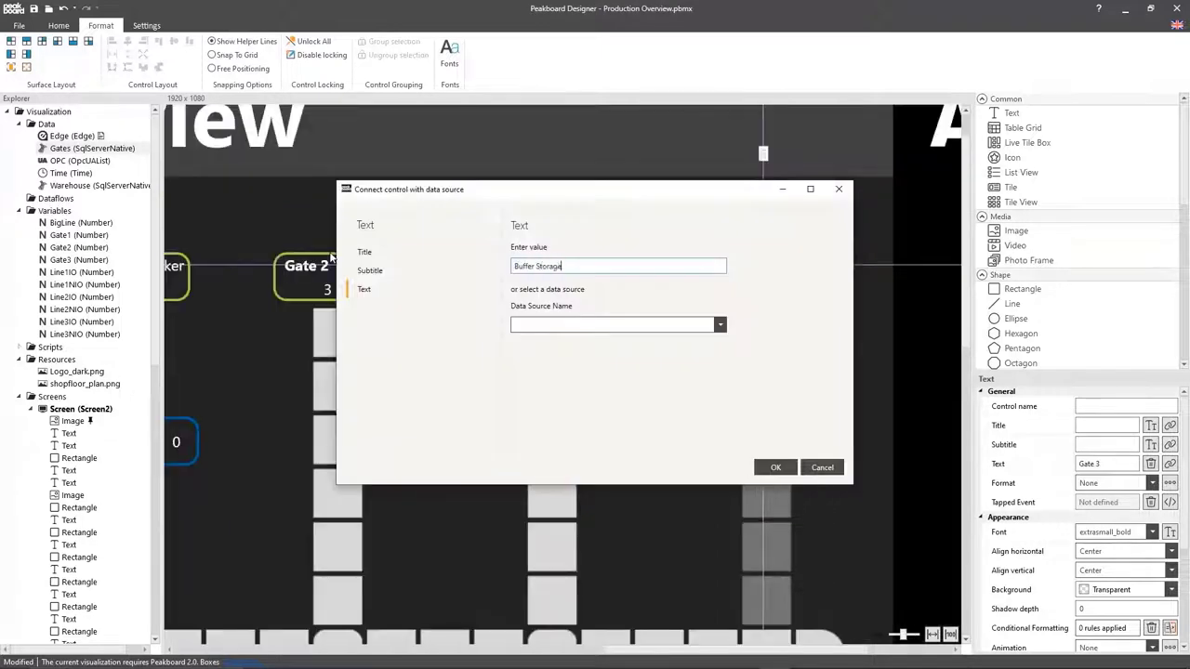
key(Return)
click(762, 149)
click(932, 634)
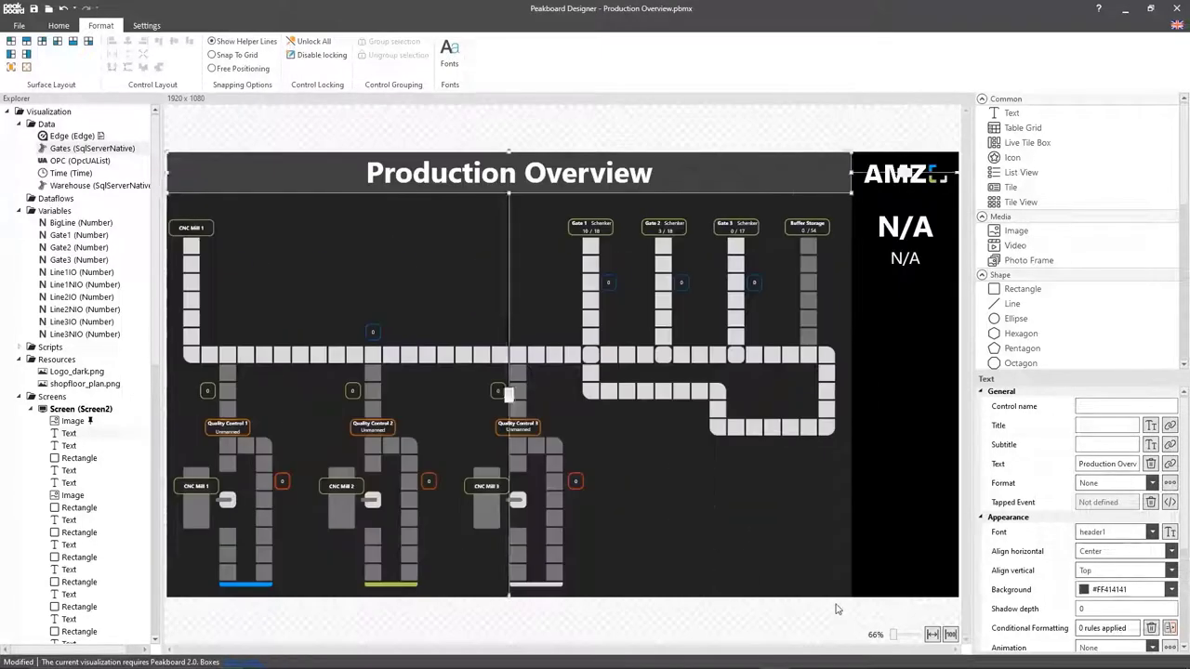
click(836, 609)
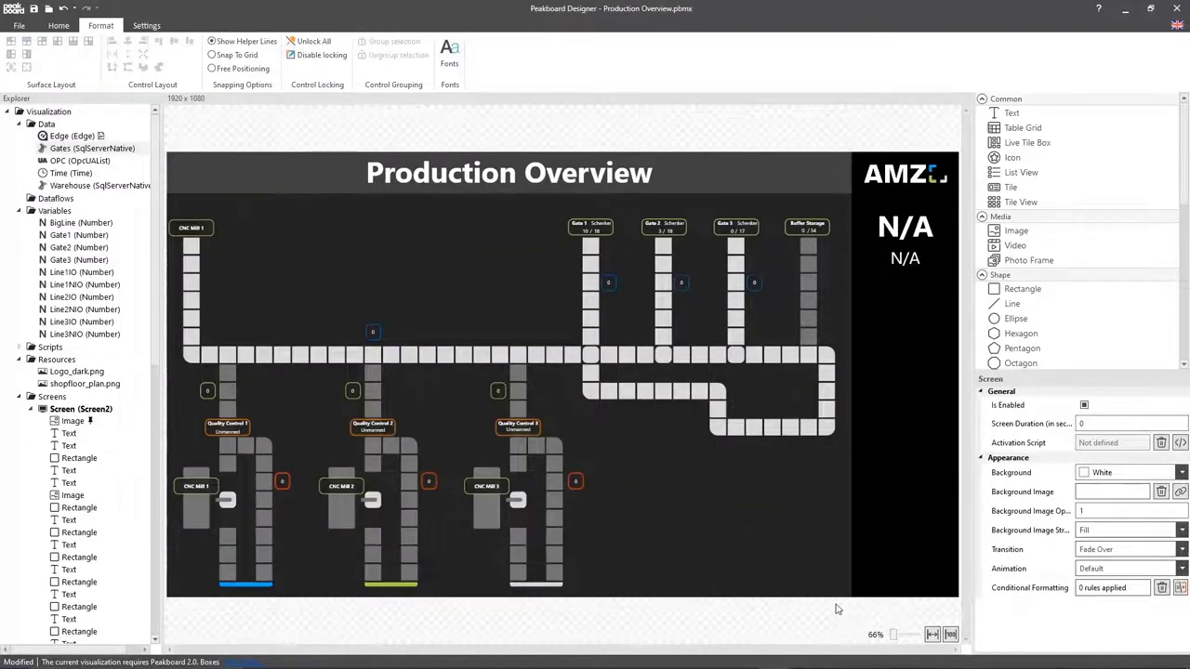